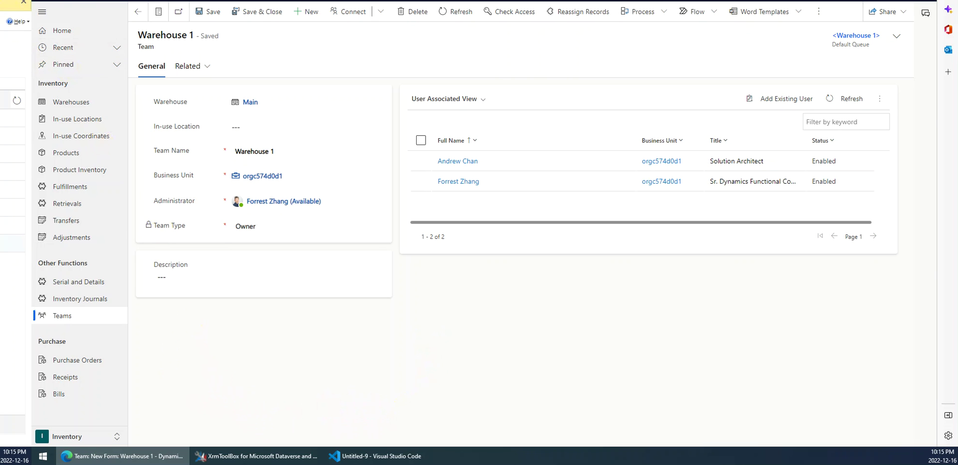
Bring the Default Solution window into view, showing User's N:N relationships including teammembership with Team
{"action": "left_click_drag", "start_coordinate": [0, 35], "coordinate": [655, 45]}
Open the User to Team relationship and select its relationship entity name, teammembership
{"action": "left_click", "coordinate": [606, 35]}
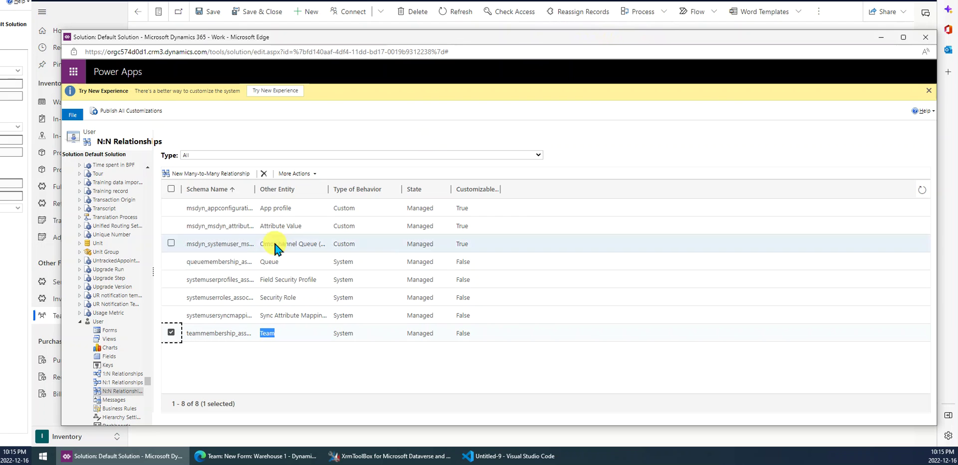
{"action": "scroll", "coordinate": [107, 345], "scroll_direction": "down", "scroll_amount": 1}
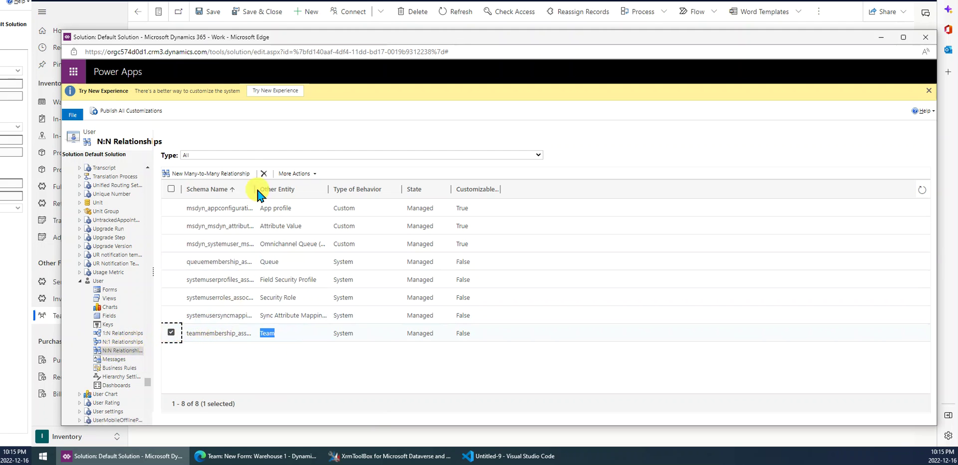
{"action": "left_click_drag", "start_coordinate": [251, 37], "coordinate": [0, 67]}
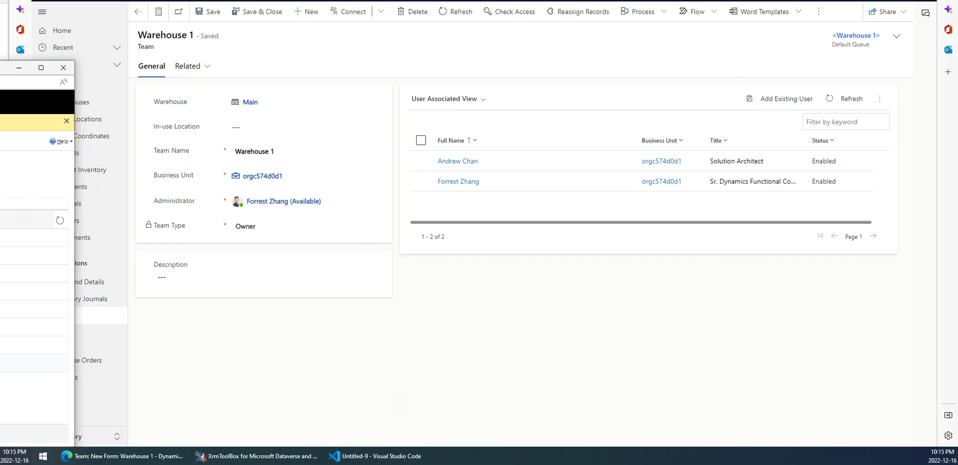
{"action": "left_click_drag", "start_coordinate": [400, 86], "coordinate": [406, 79]}
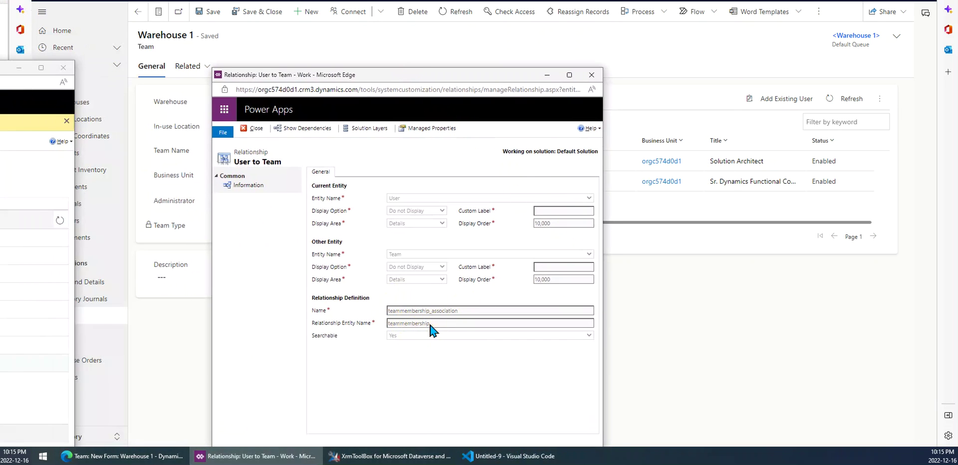
{"action": "left_click_drag", "start_coordinate": [430, 324], "coordinate": [391, 324]}
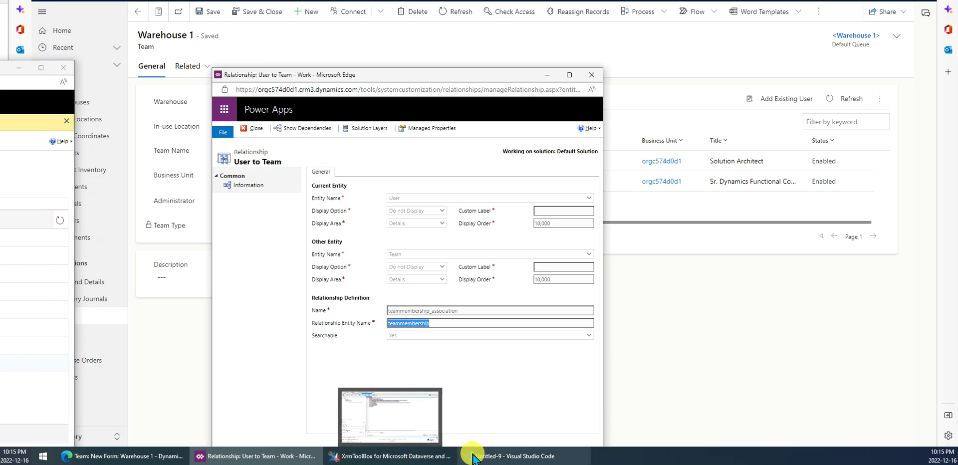
Bring the Warehouse 1 team form forward, then switch to the Power Automate flow editor
{"action": "mouse_move", "coordinate": [165, 462]}
{"action": "left_click", "coordinate": [261, 413]}
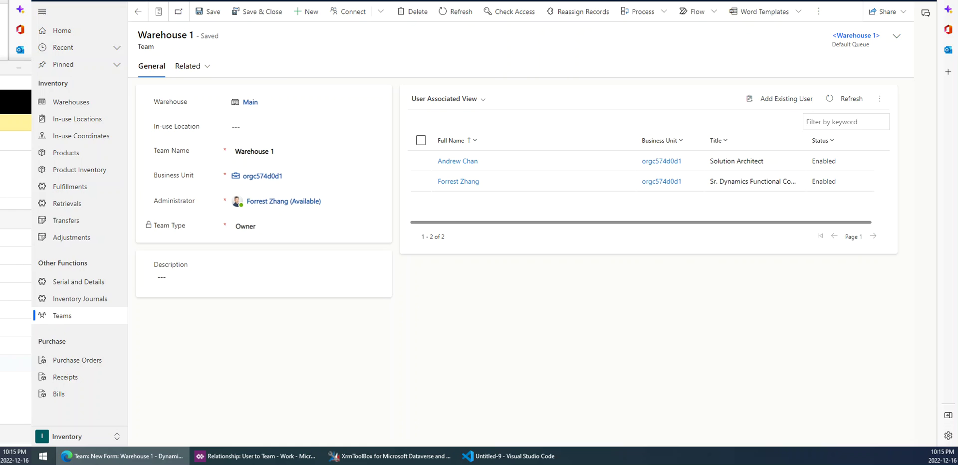
{"action": "key", "text": "ctrl+Tab"}
Check the flow's first step filtering Teams by name 'Warehouse 1' against the team form
{"action": "scroll", "coordinate": [428, 102], "scroll_direction": "up", "scroll_amount": 1}
{"action": "left_click", "coordinate": [732, 135]}
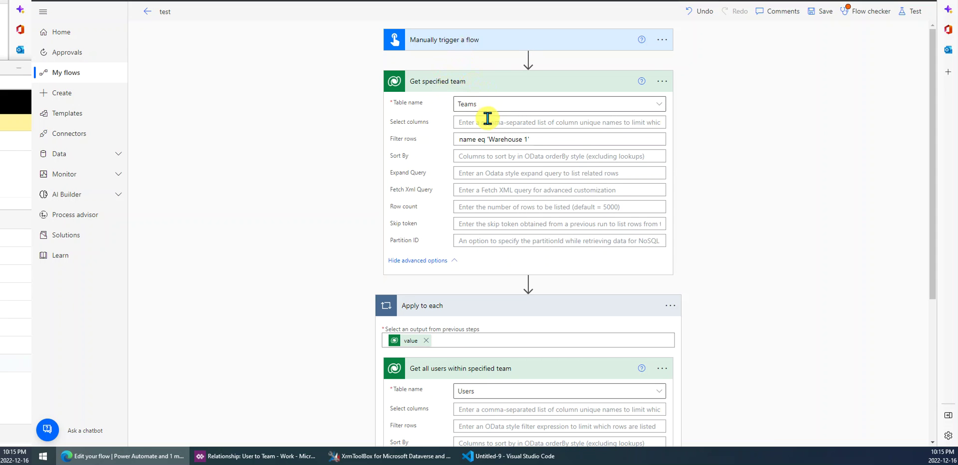
{"action": "left_click", "coordinate": [464, 108]}
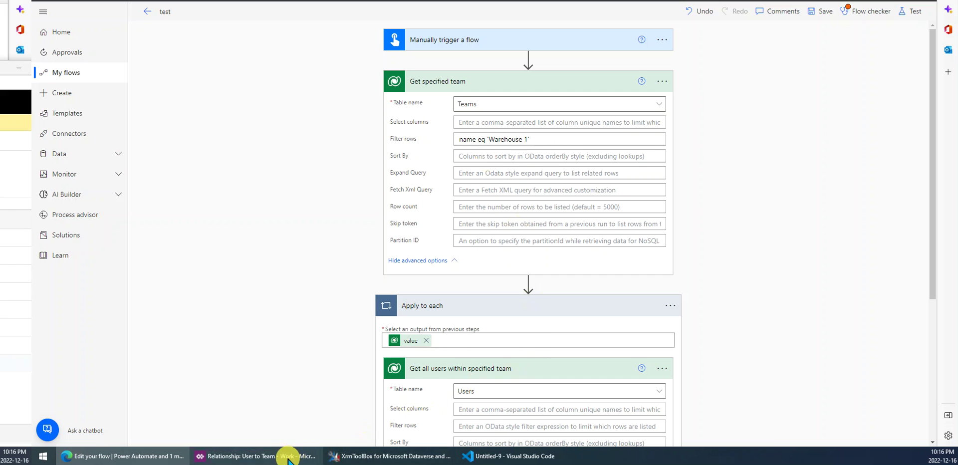
{"action": "key", "text": "ctrl+Tab"}
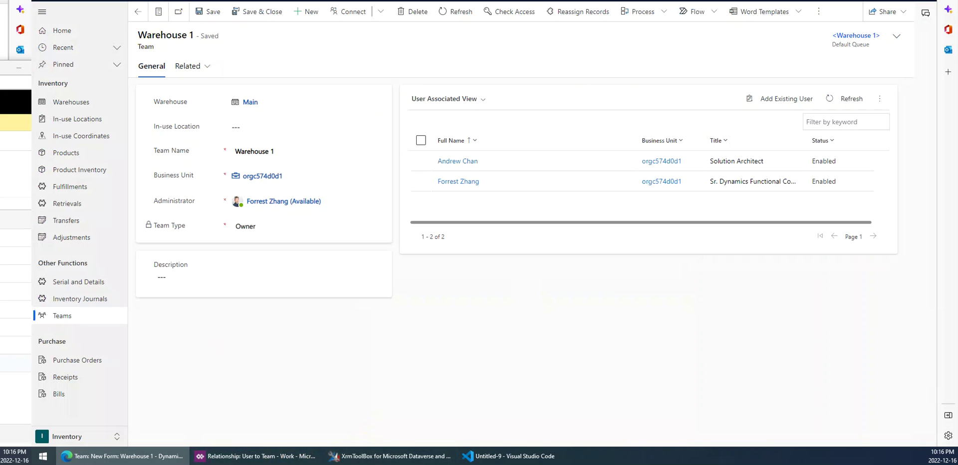
{"action": "key", "text": "ctrl+Tab"}
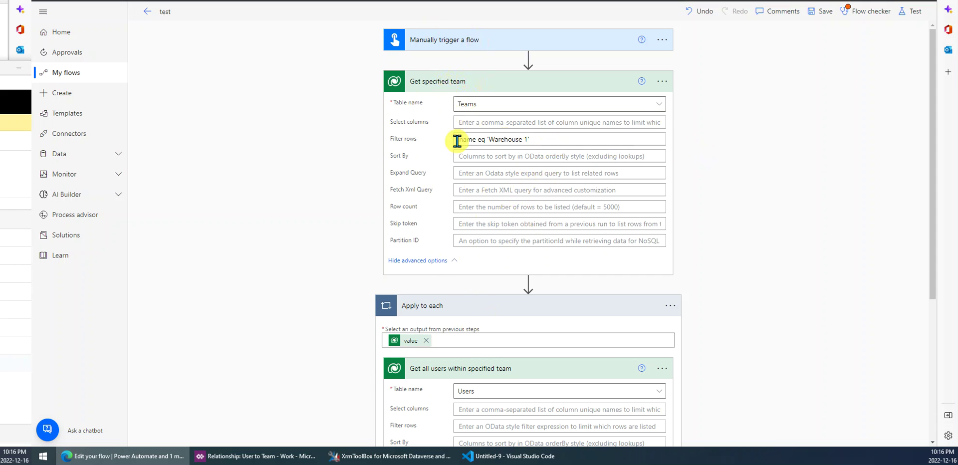
Scroll to the users step, focus its empty Fetch Xml Query field, and bring up XrmToolBox
{"action": "scroll", "coordinate": [478, 274], "scroll_direction": "down", "scroll_amount": 3}
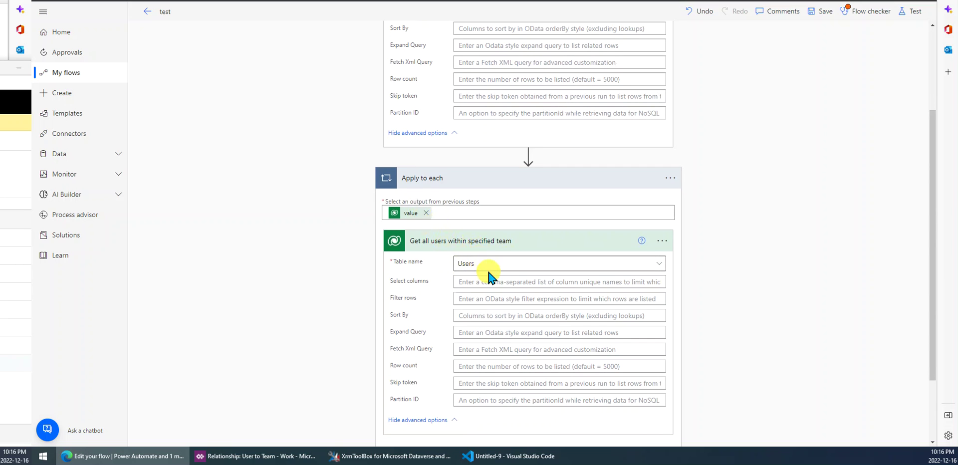
{"action": "scroll", "coordinate": [486, 277], "scroll_direction": "down", "scroll_amount": 1}
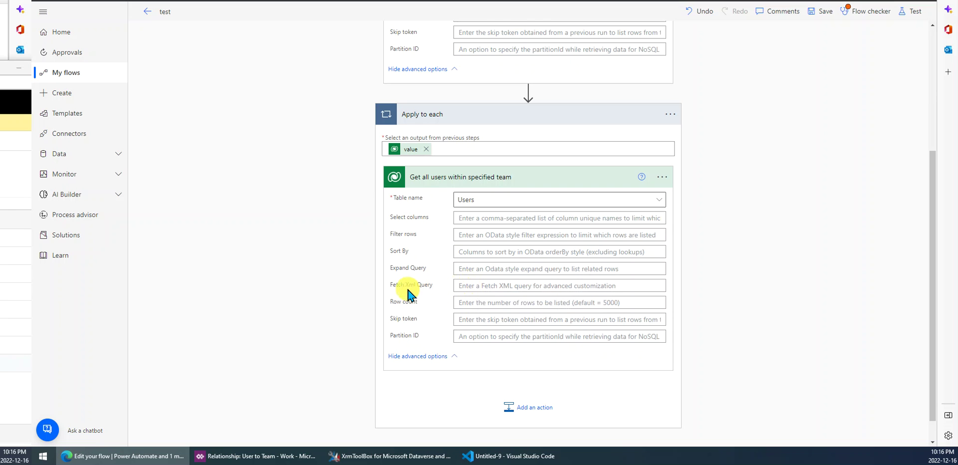
{"action": "left_click", "coordinate": [469, 288]}
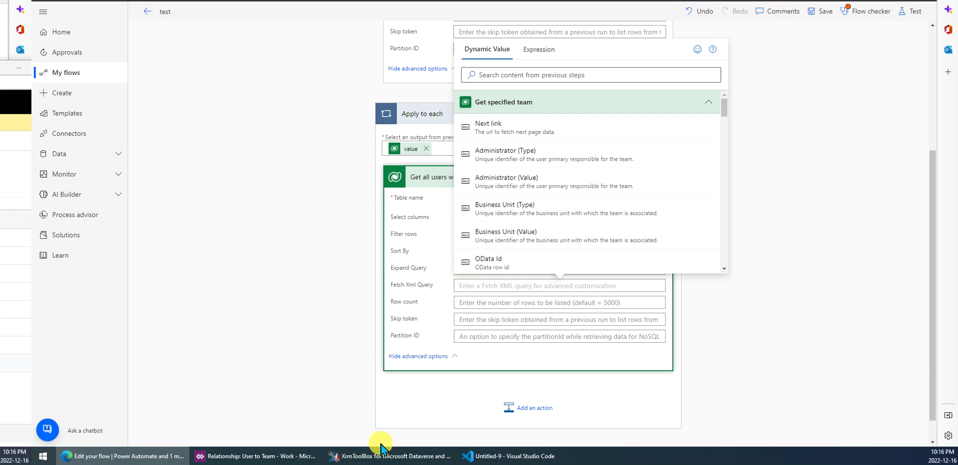
{"action": "left_click", "coordinate": [391, 456]}
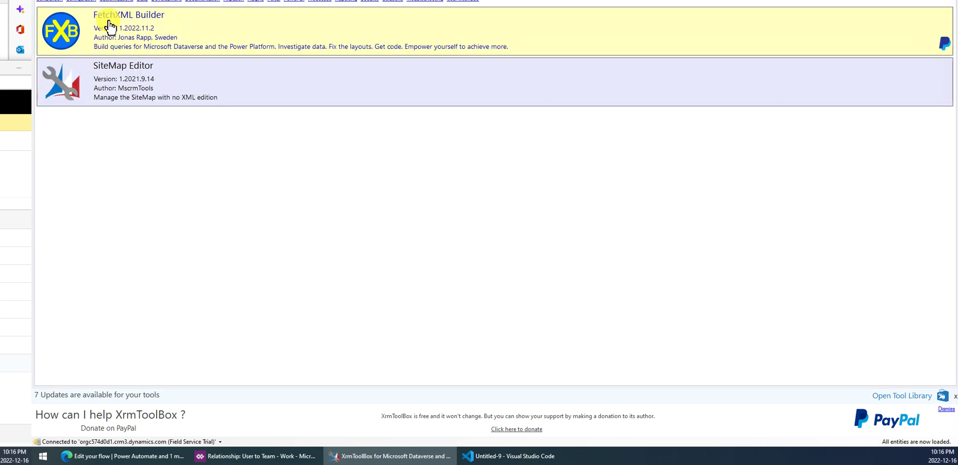
Open FetchXML Builder with a new query and remove its Top 50 limit
{"action": "left_click", "coordinate": [117, 24]}
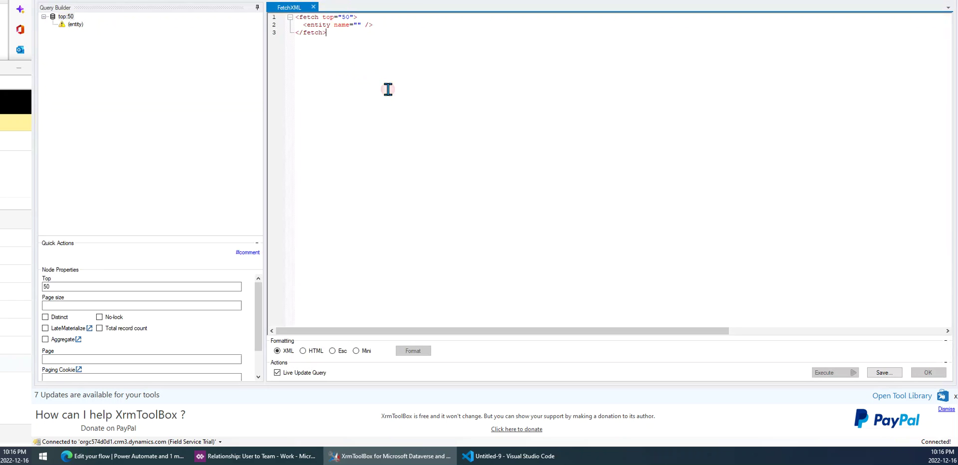
{"action": "left_click", "coordinate": [208, 22]}
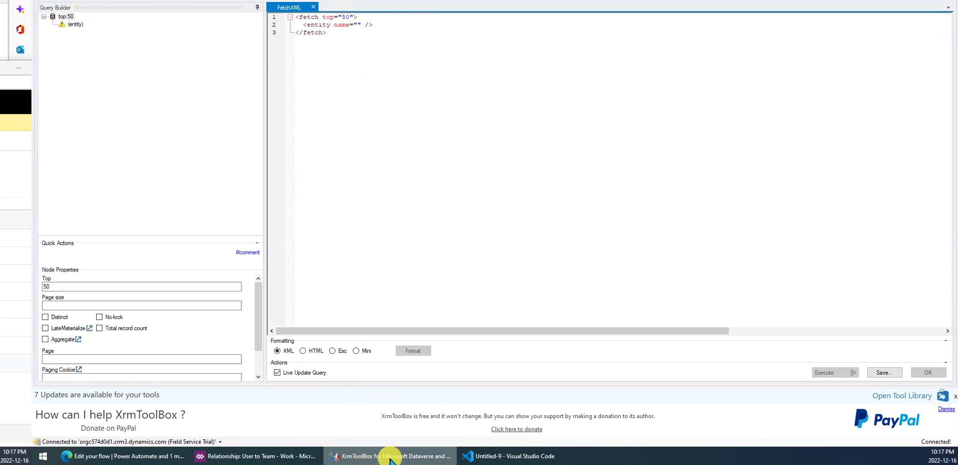
{"action": "mouse_move", "coordinate": [385, 459]}
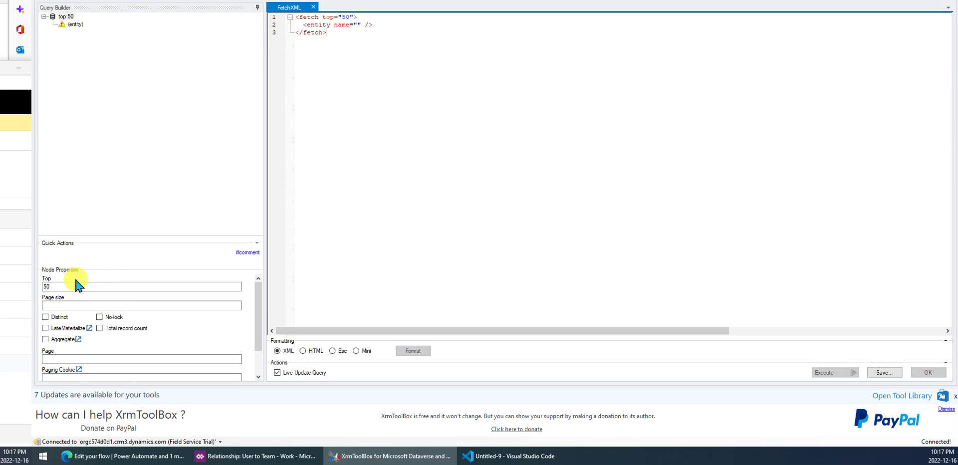
{"action": "left_click", "coordinate": [57, 286]}
{"action": "left_click_drag", "start_coordinate": [57, 286], "coordinate": [39, 286]}
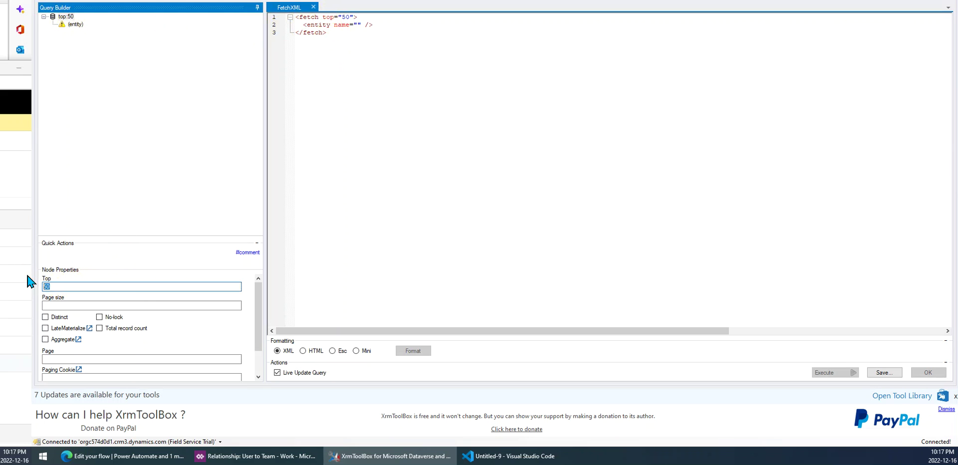
{"action": "key", "text": "BackSpace"}
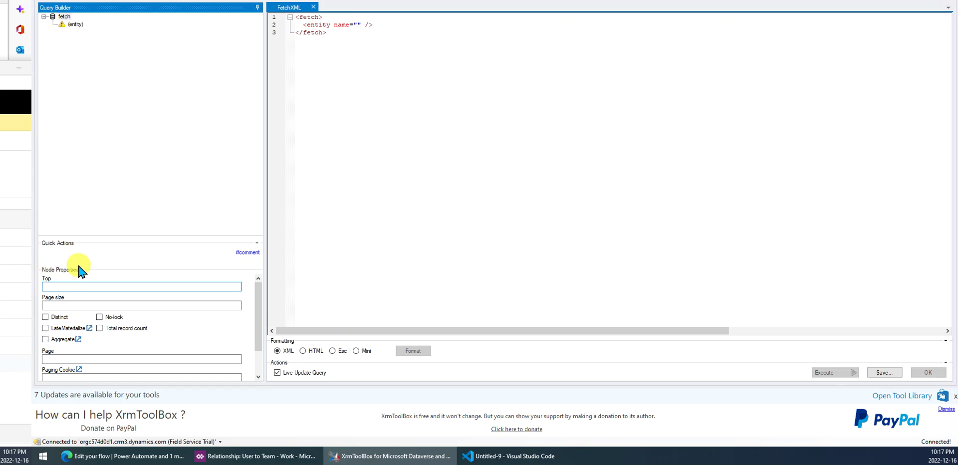
Set the query's entity to systemuser
{"action": "left_click", "coordinate": [414, 180]}
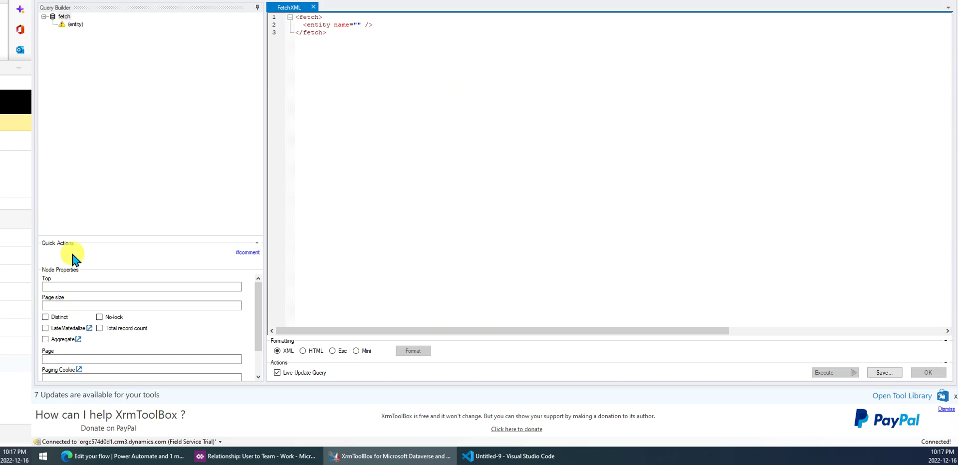
{"action": "left_click", "coordinate": [75, 24]}
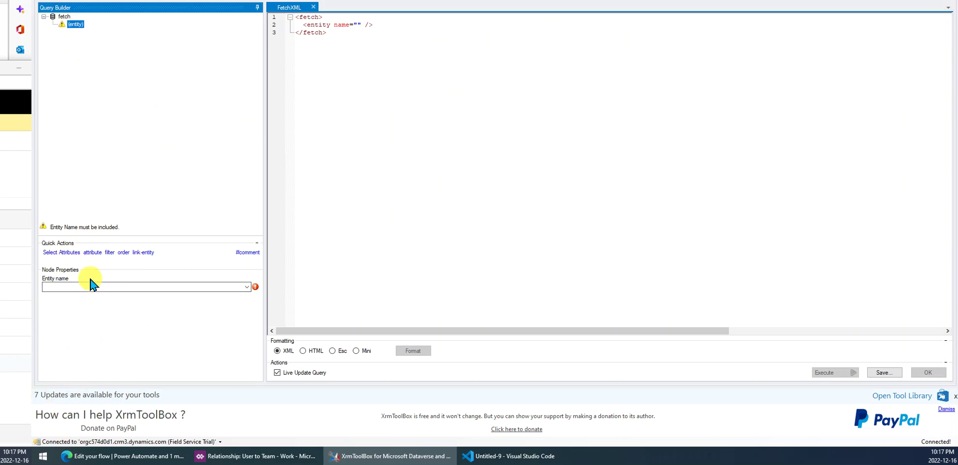
{"action": "left_click", "coordinate": [93, 284]}
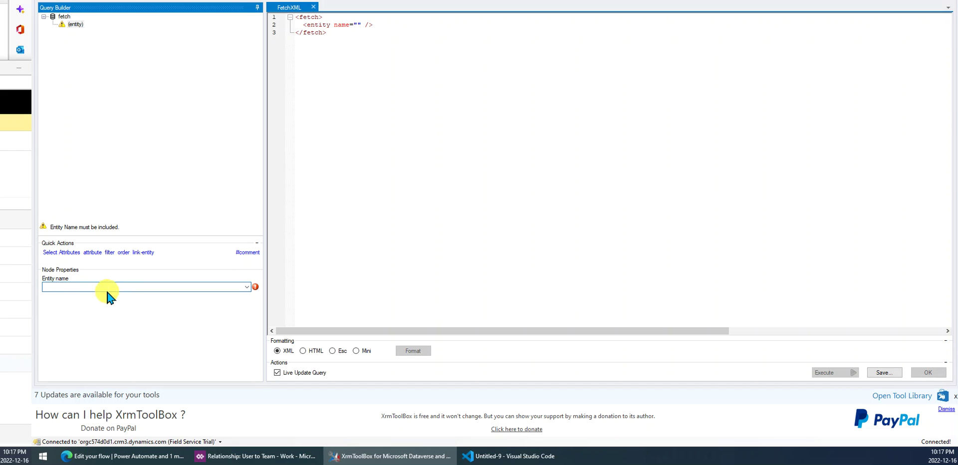
{"action": "type", "text": "SYSTemapplicationmetadata"}
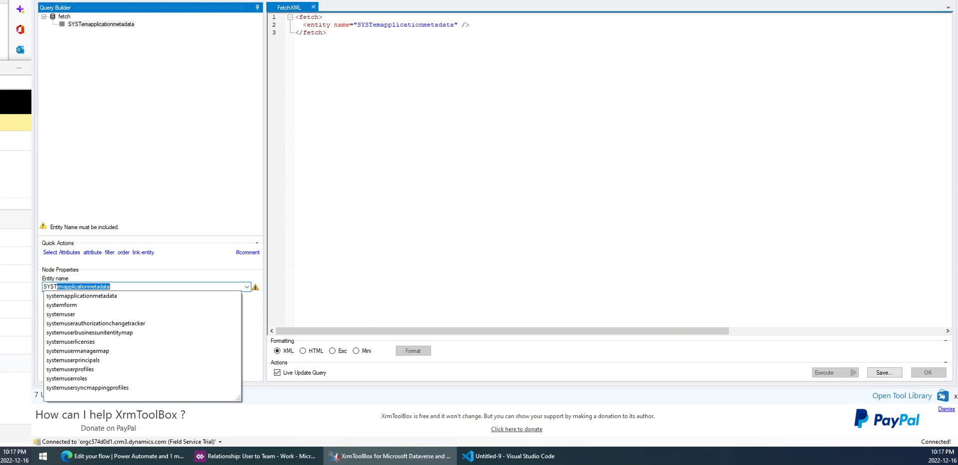
{"action": "left_click", "coordinate": [73, 315]}
Add a link-entity under systemuser to teammembership, confirming the relationship entity name
{"action": "left_click", "coordinate": [372, 167]}
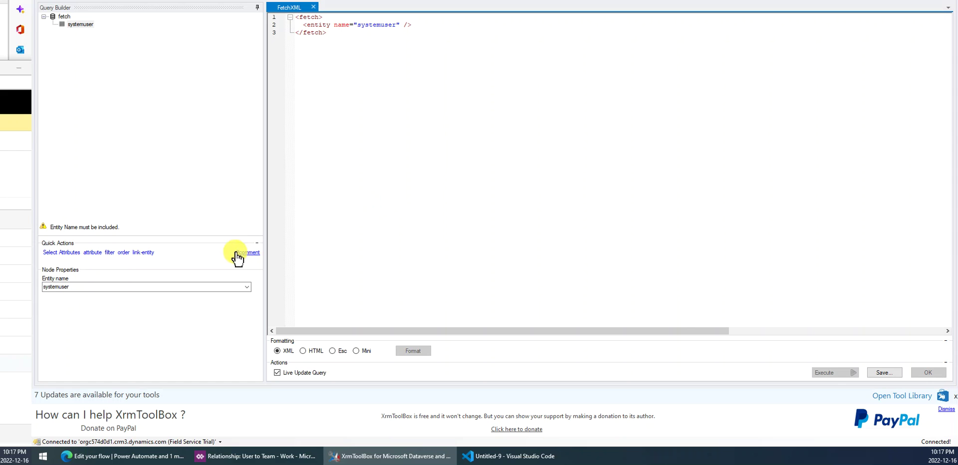
{"action": "left_click", "coordinate": [144, 253]}
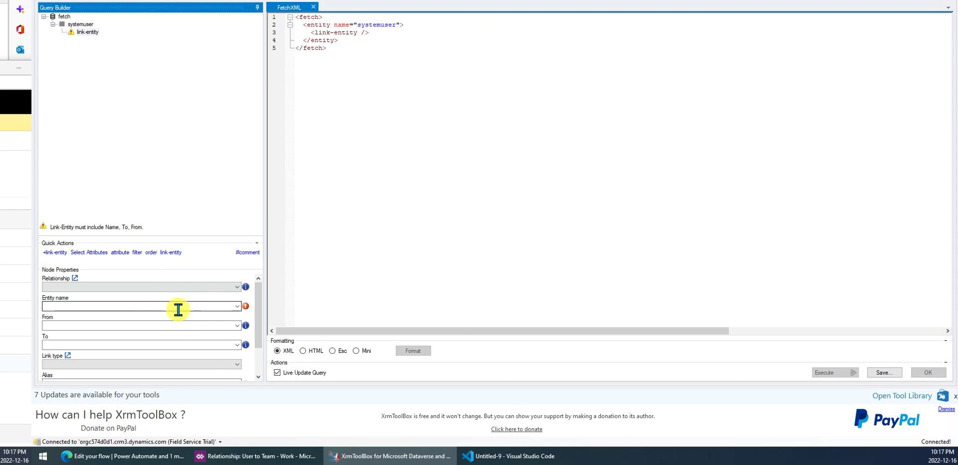
{"action": "left_click", "coordinate": [271, 458]}
{"action": "double_click", "coordinate": [407, 325]}
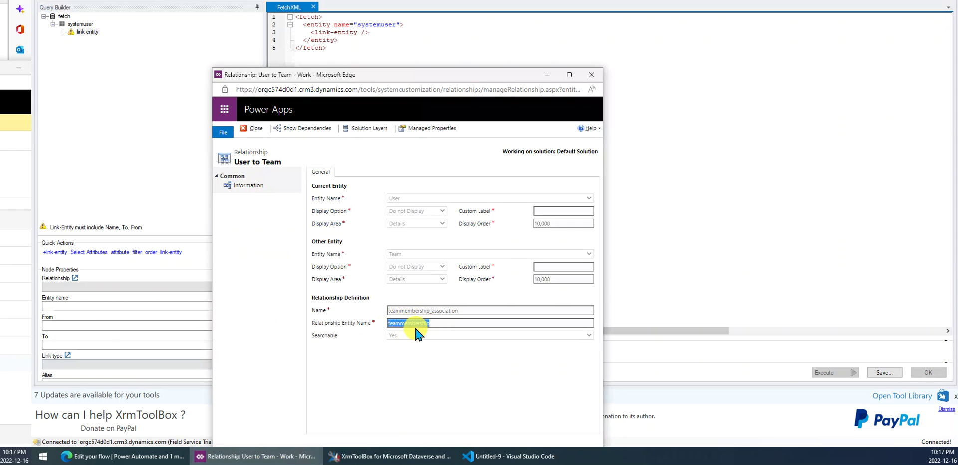
{"action": "left_click", "coordinate": [706, 210]}
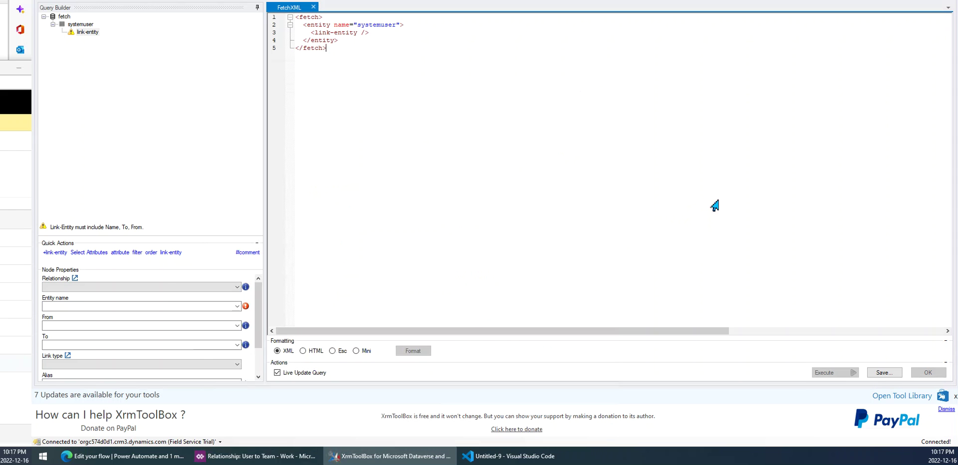
{"action": "left_click", "coordinate": [237, 306]}
{"action": "left_click", "coordinate": [117, 306]}
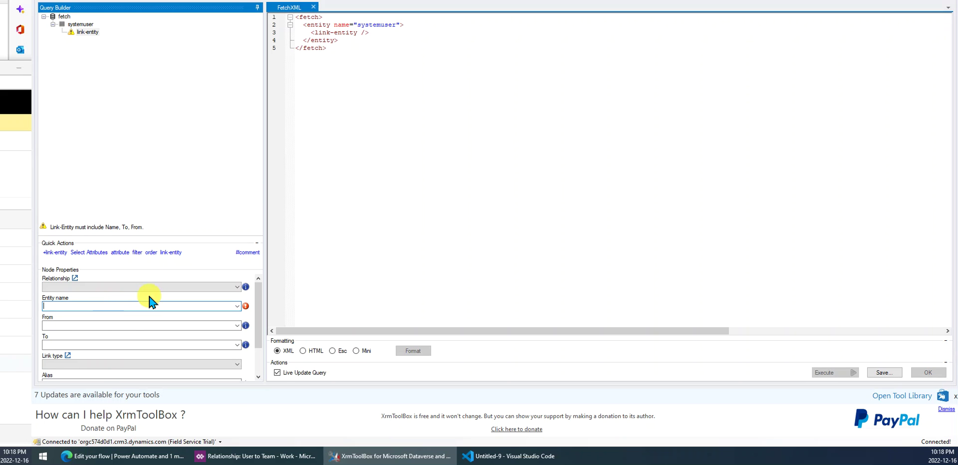
{"action": "type", "text": "TEam"}
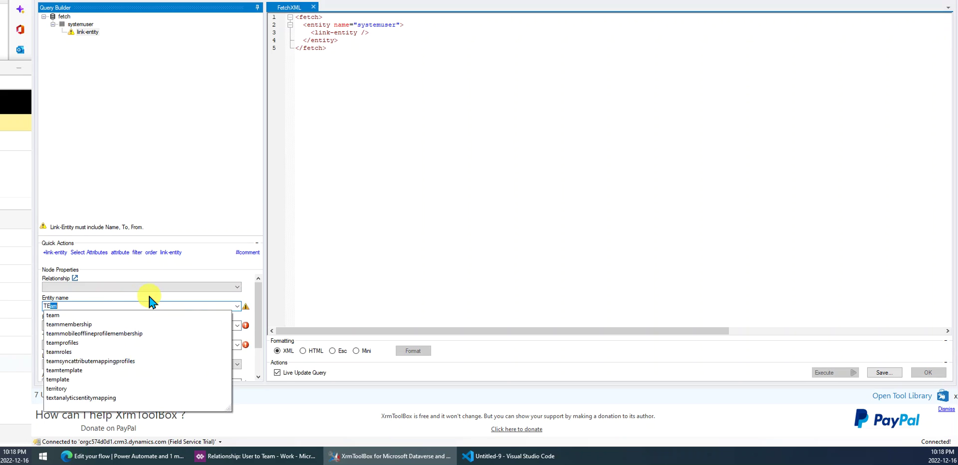
{"action": "left_click", "coordinate": [82, 325]}
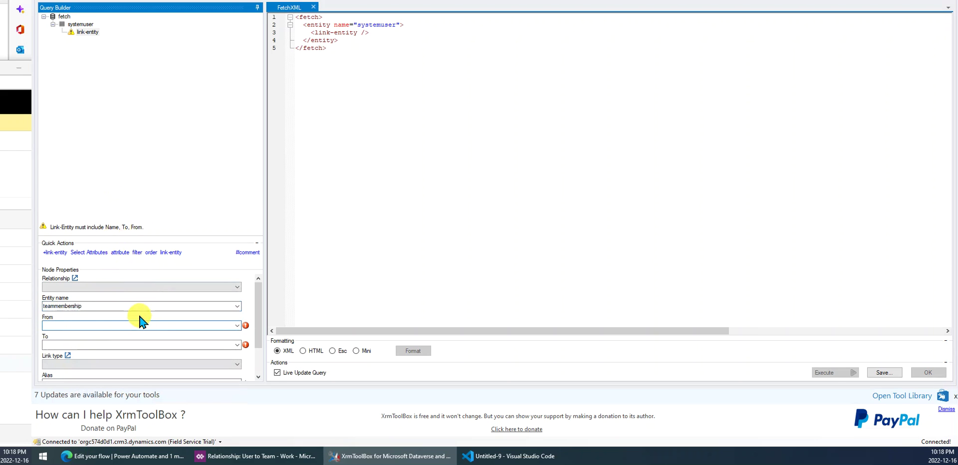
Join the link on systemuserid for From and To, and mark it intersect
{"action": "type", "text": "stemuserid"}
{"action": "key", "text": "Tab"}
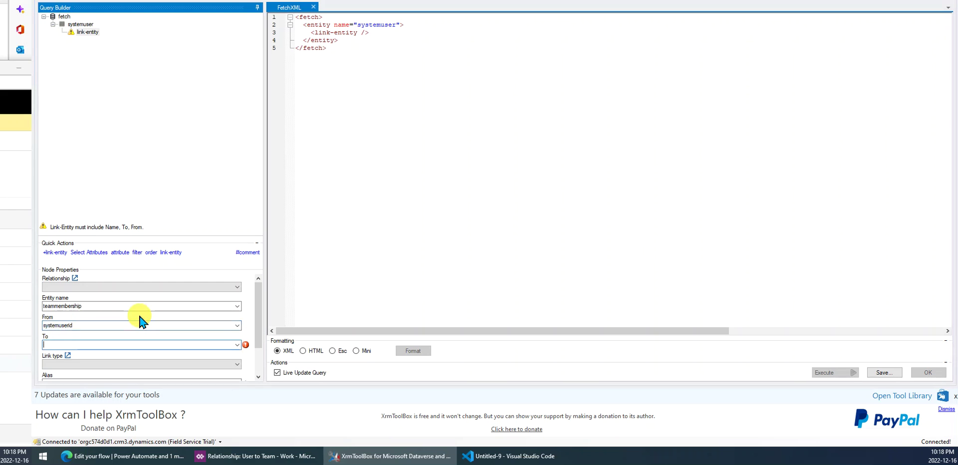
{"action": "type", "text": "stemuserid"}
{"action": "key", "text": "Tab"}
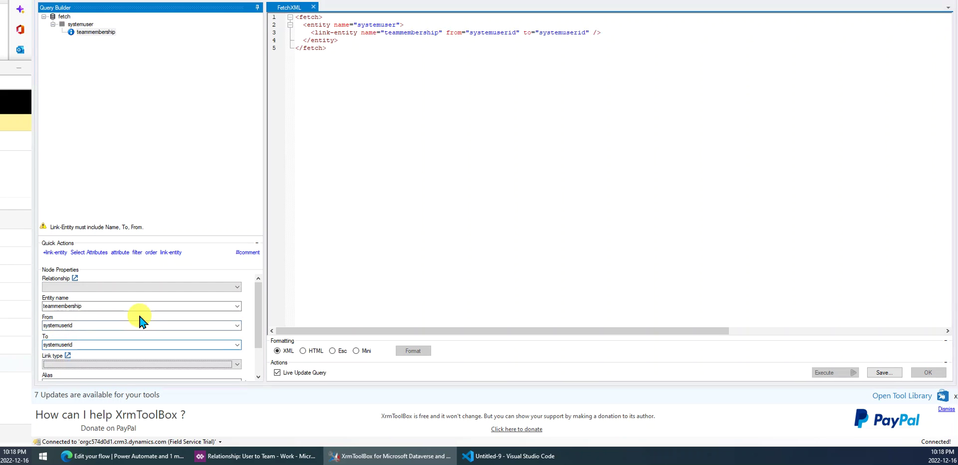
{"action": "left_click", "coordinate": [455, 220]}
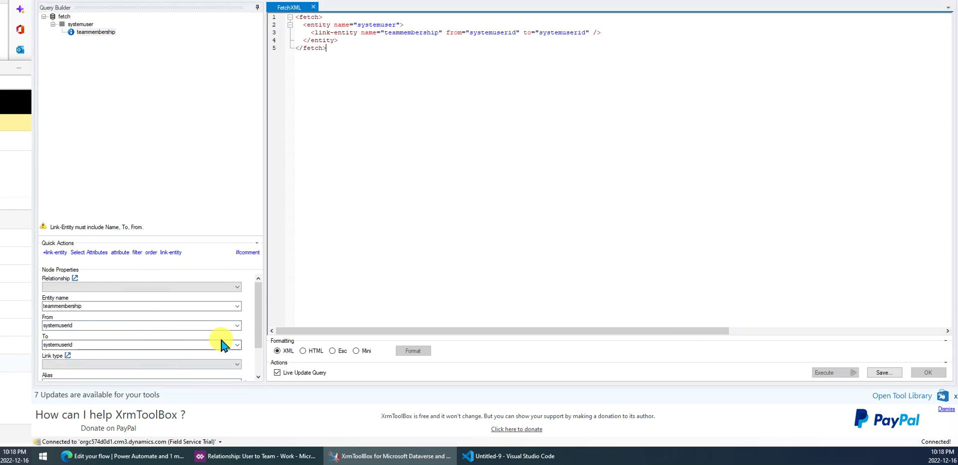
{"action": "left_click", "coordinate": [258, 329]}
{"action": "left_click_drag", "start_coordinate": [258, 329], "coordinate": [260, 344]}
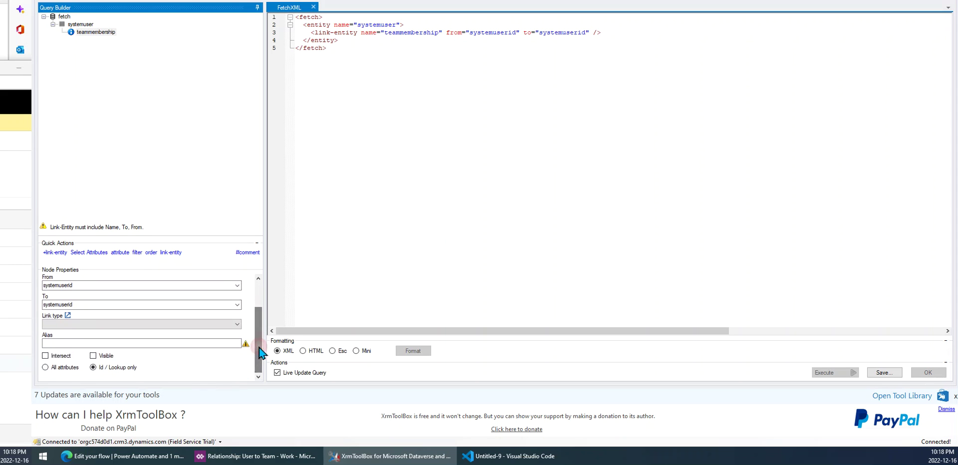
{"action": "left_click", "coordinate": [45, 356]}
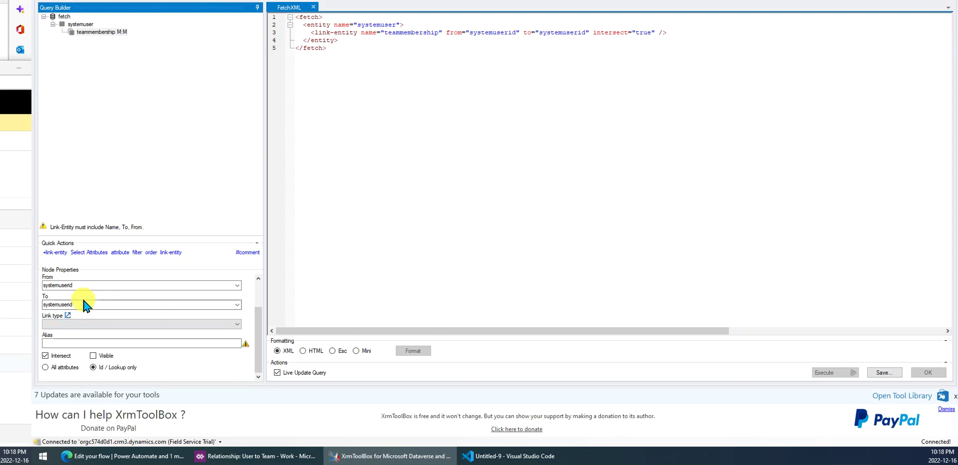
Add a nested team link under teammembership joined teamid to teamid
{"action": "left_click", "coordinate": [172, 253]}
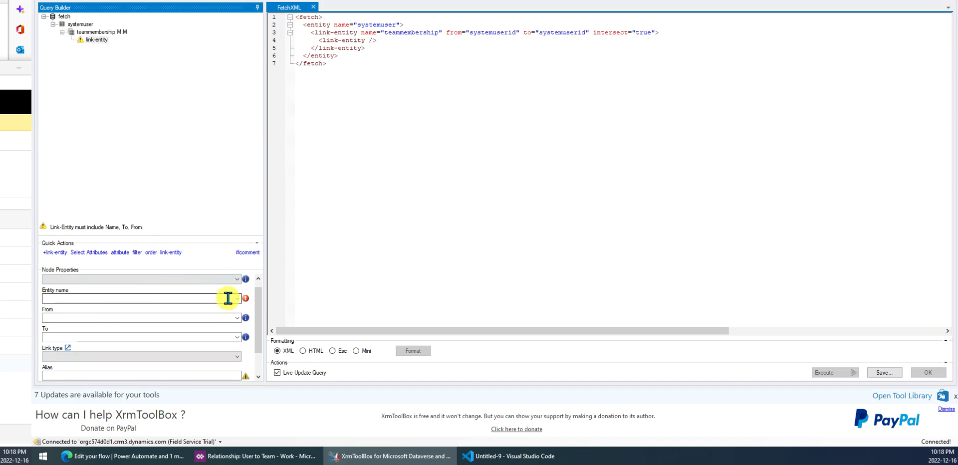
{"action": "left_click", "coordinate": [238, 298]}
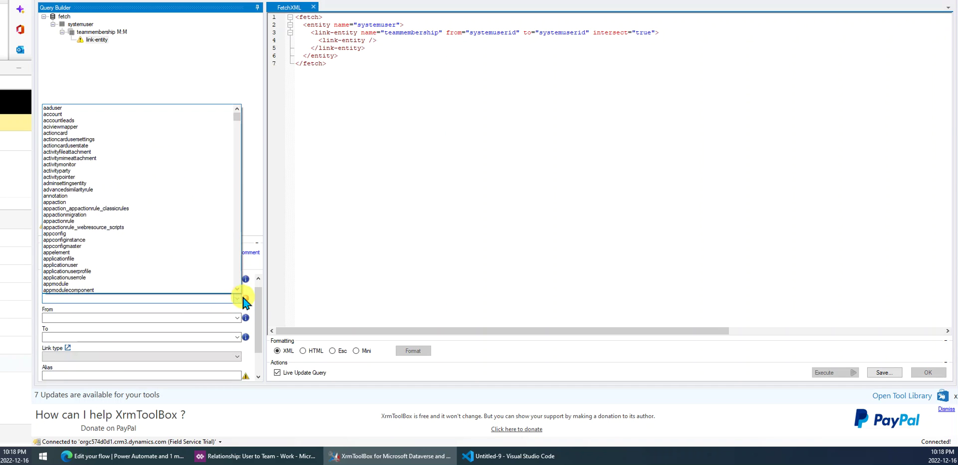
{"action": "type", "text": "team"}
{"action": "key", "text": "Tab"}
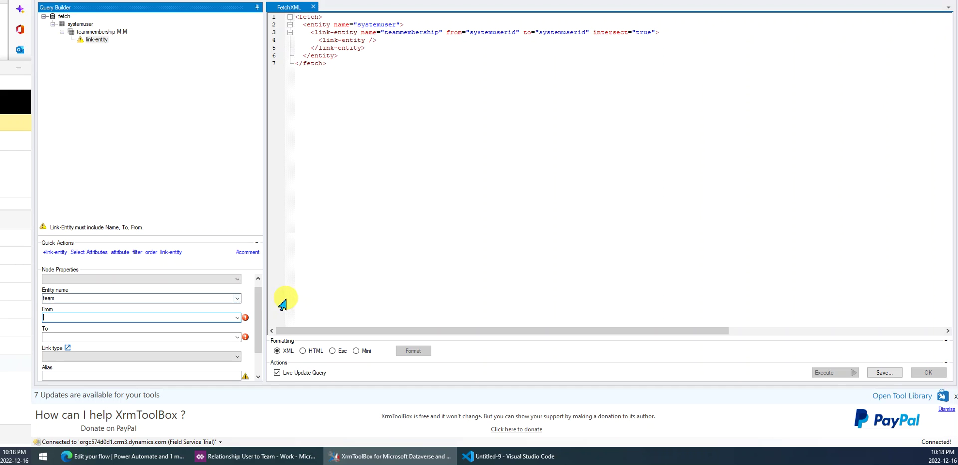
{"action": "type", "text": "teamid"}
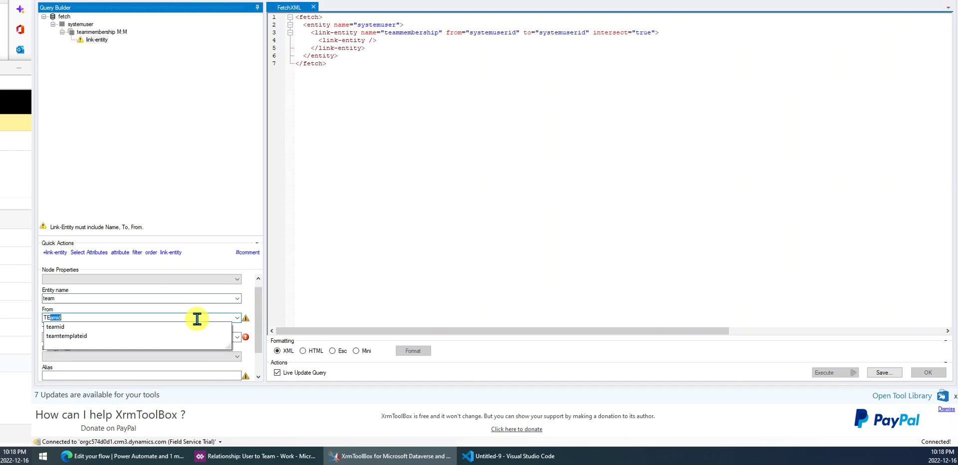
{"action": "key", "text": "Tab"}
{"action": "type", "text": "teamid"}
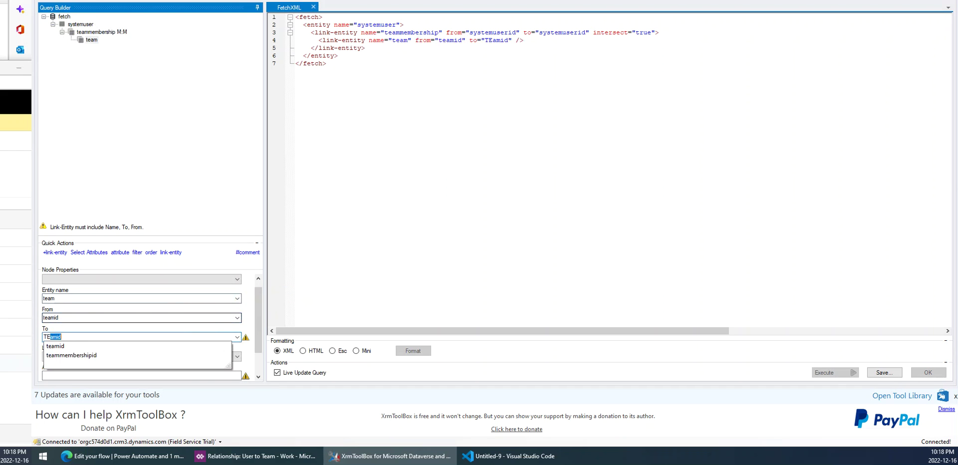
{"action": "key", "text": "Tab"}
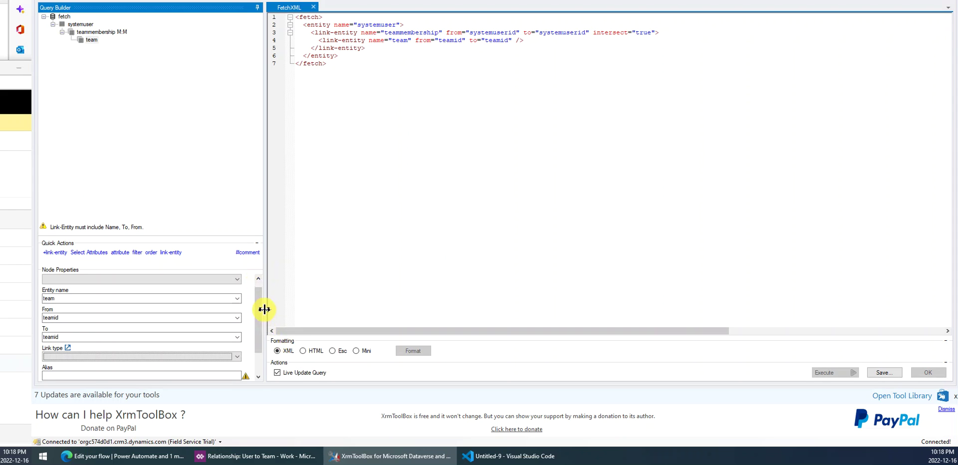
Give the team link the alias TeamGUID
{"action": "scroll", "coordinate": [260, 320], "scroll_direction": "down", "scroll_amount": 3}
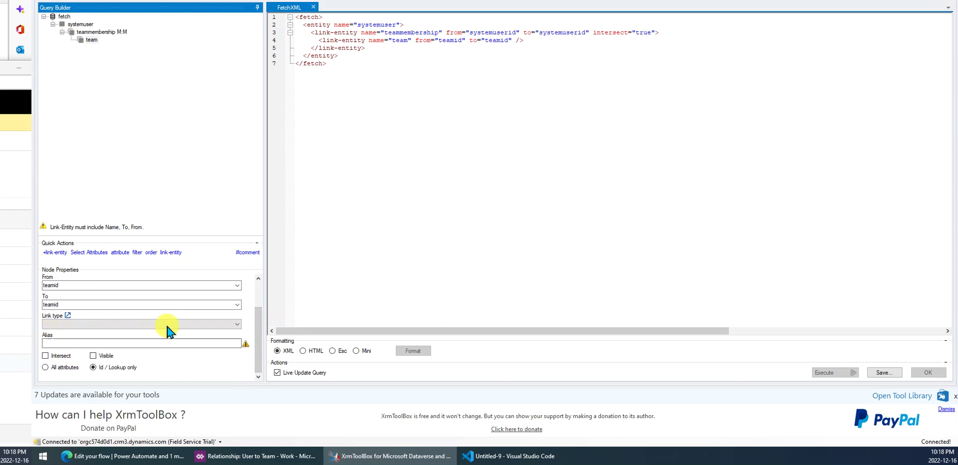
{"action": "left_click", "coordinate": [160, 342]}
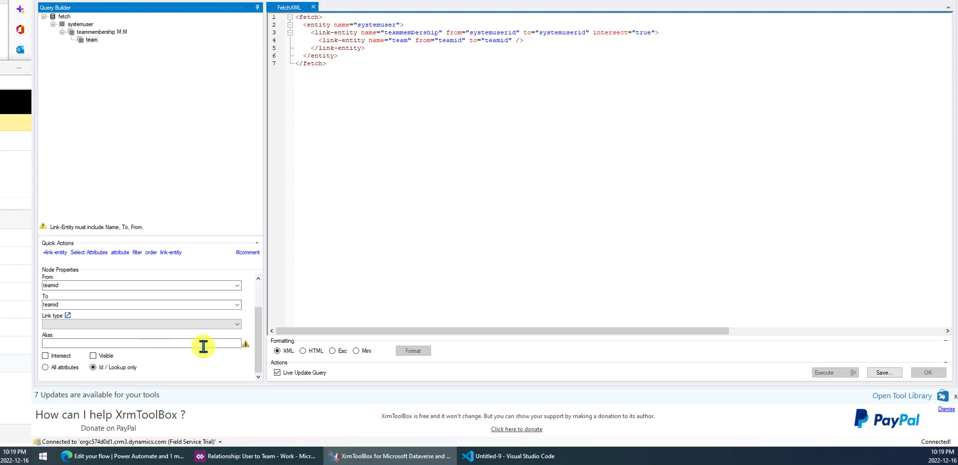
{"action": "type", "text": "t"}
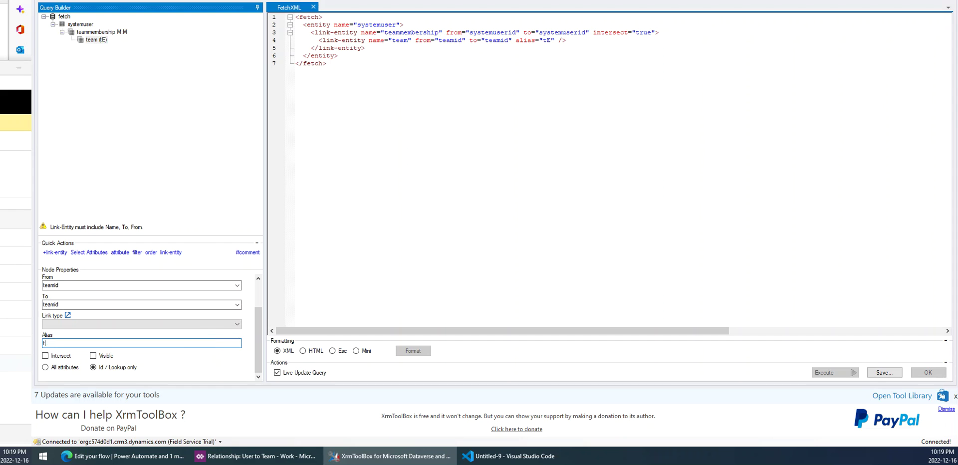
{"action": "type", "text": "Team"}
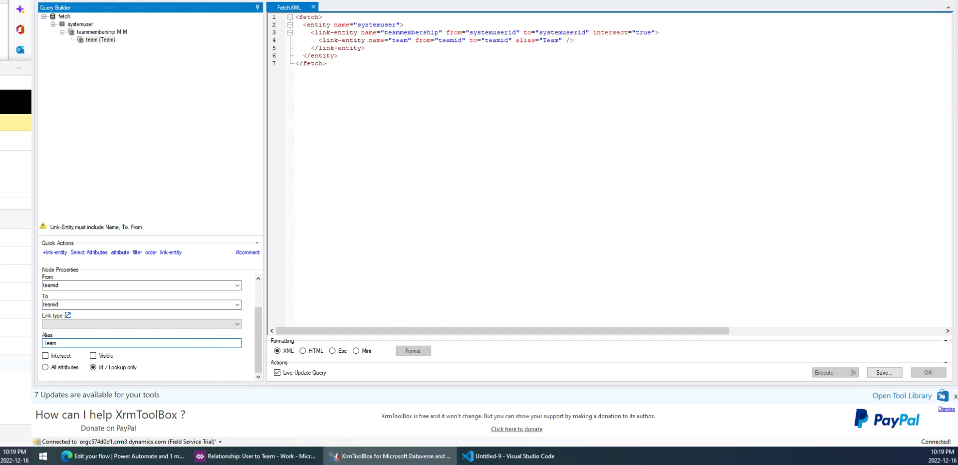
{"action": "type", "text": "GUID"}
{"action": "left_click", "coordinate": [363, 229]}
{"action": "left_click", "coordinate": [102, 40]}
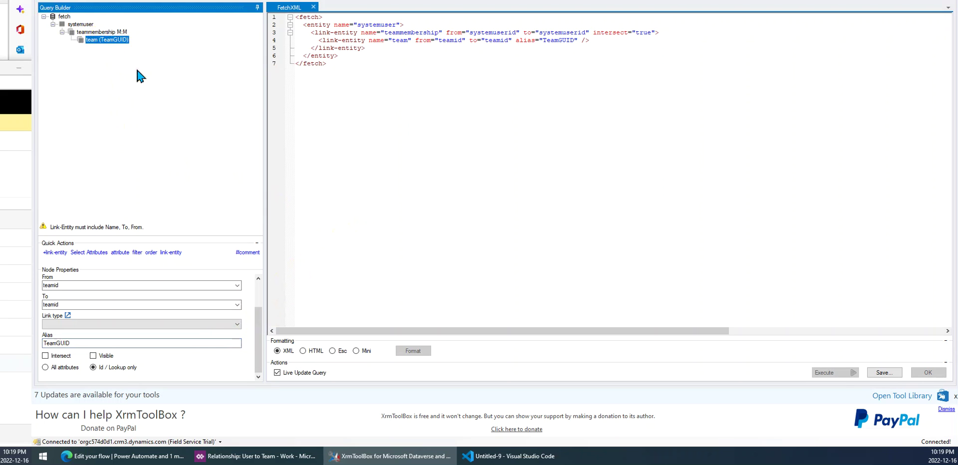
Add the fullname attribute to the systemuser entity
{"action": "left_click", "coordinate": [79, 24]}
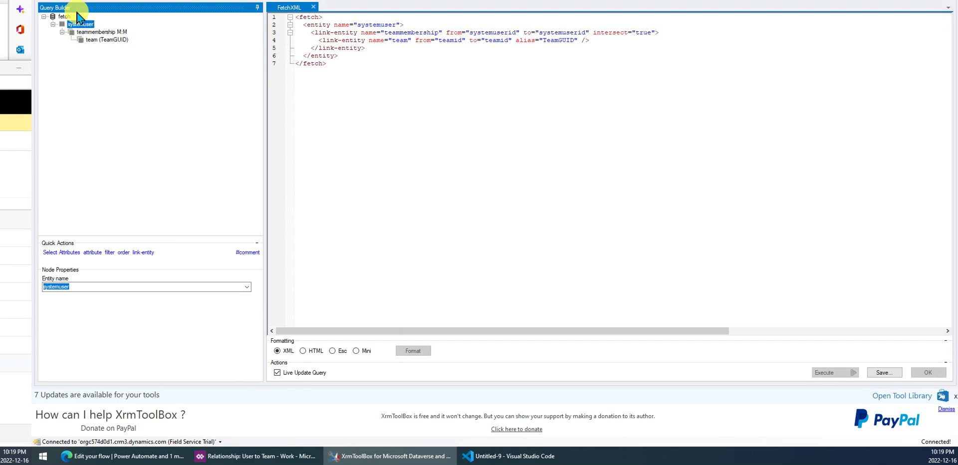
{"action": "left_click", "coordinate": [94, 253]}
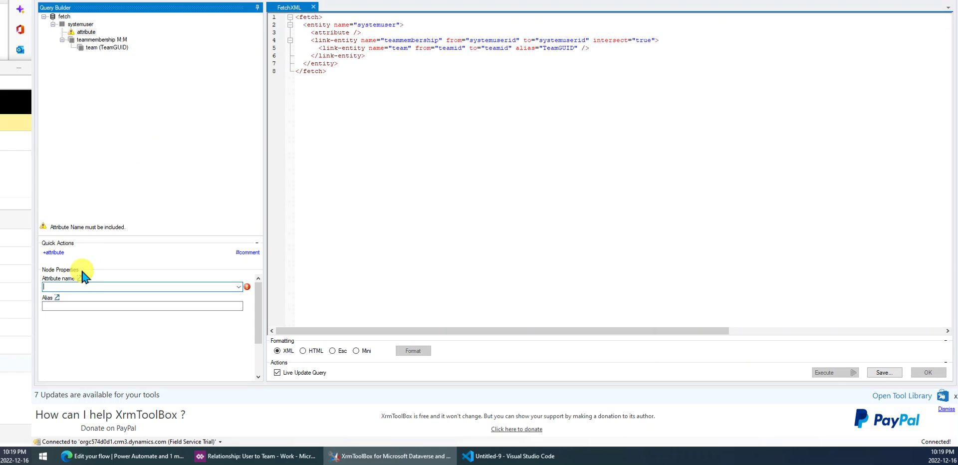
{"action": "type", "text": "FUllname"}
{"action": "key", "text": "Tab"}
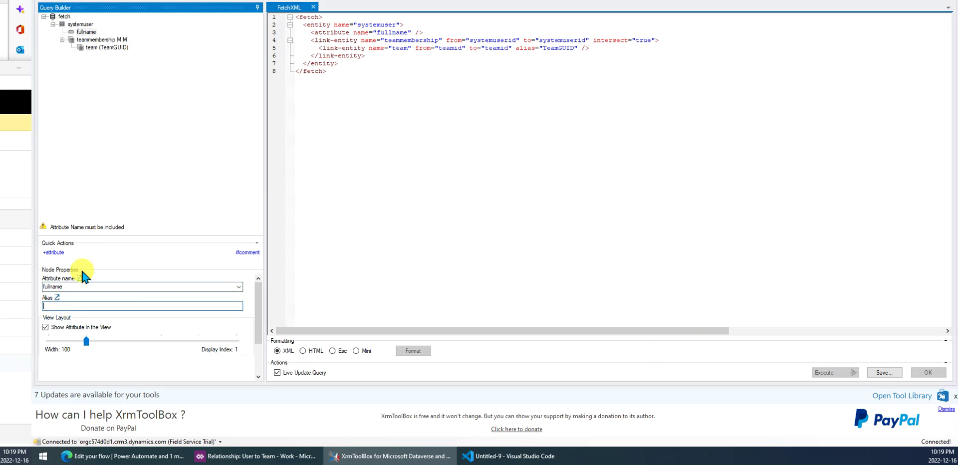
{"action": "left_click", "coordinate": [413, 209]}
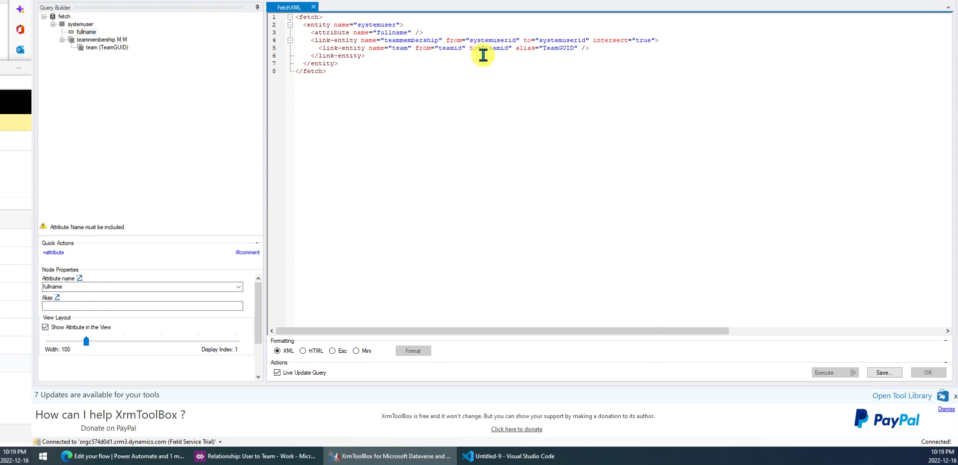
Filter the team link with a condition teamid Equal a placeholder GUID
{"action": "left_click", "coordinate": [104, 47]}
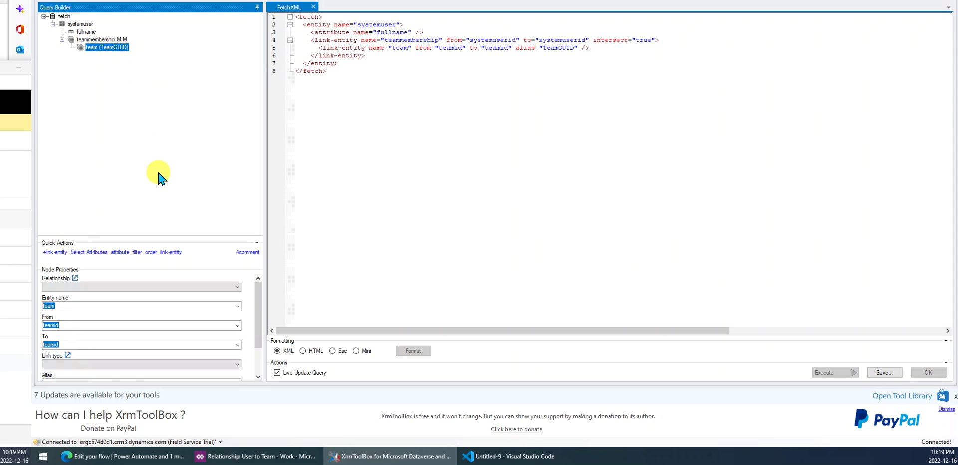
{"action": "left_click", "coordinate": [137, 256]}
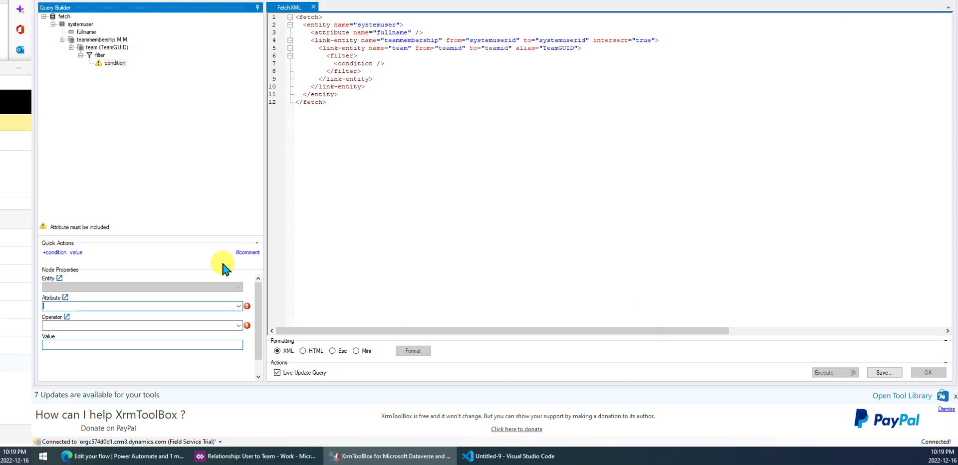
{"action": "type", "text": "t"}
{"action": "key", "text": "Tab"}
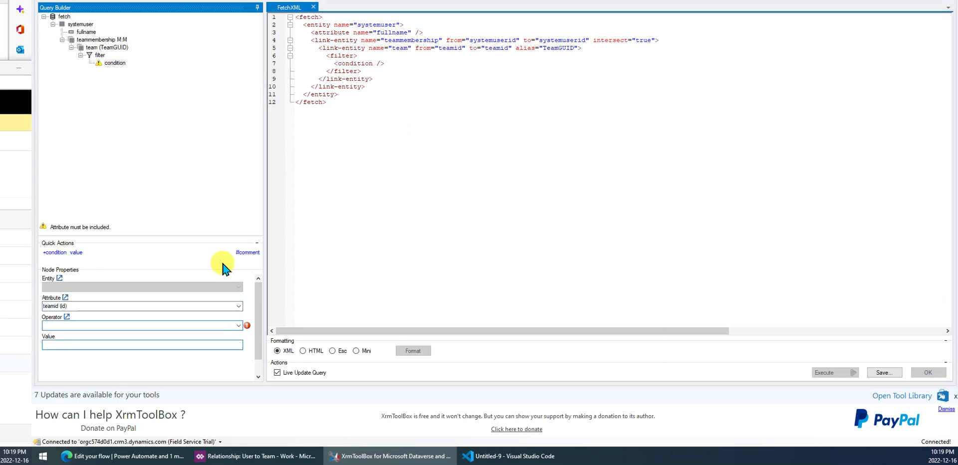
{"action": "type", "text": "e"}
{"action": "key", "text": "Tab"}
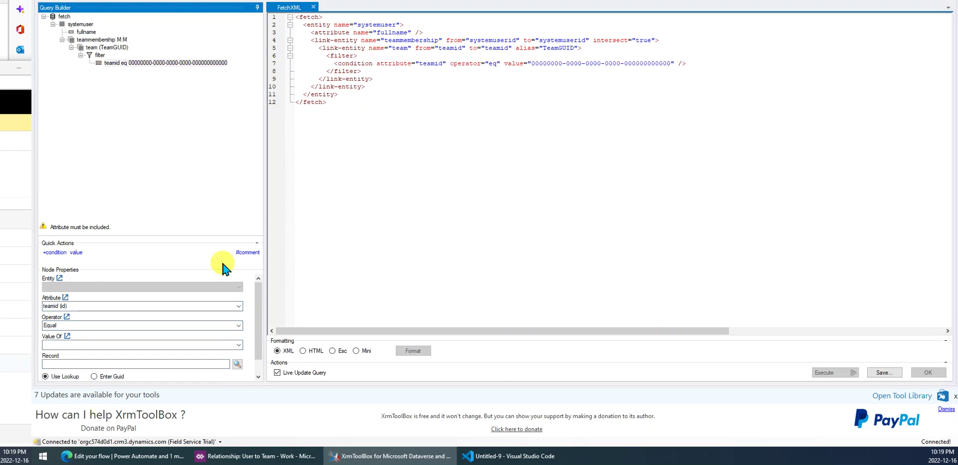
{"action": "left_click", "coordinate": [156, 344]}
{"action": "left_click", "coordinate": [404, 241]}
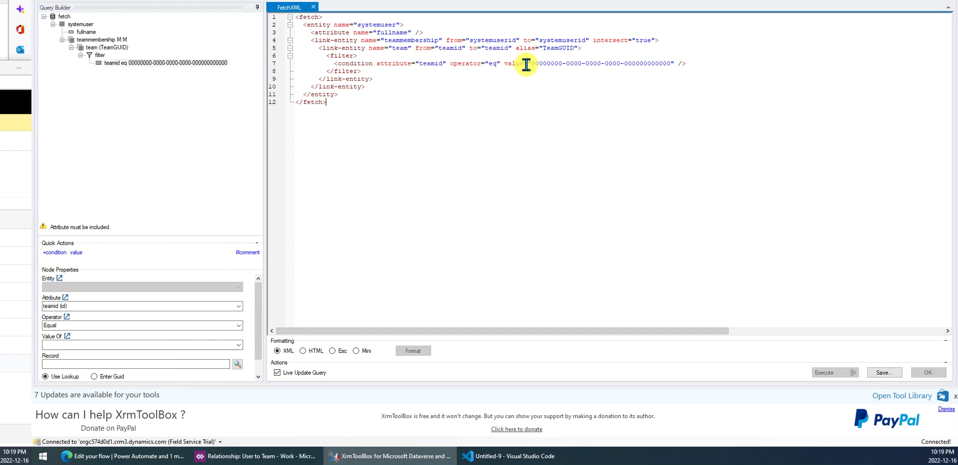
Select the FetchXML text from line 3 to the end for copying
{"action": "left_click_drag", "start_coordinate": [531, 63], "coordinate": [670, 64]}
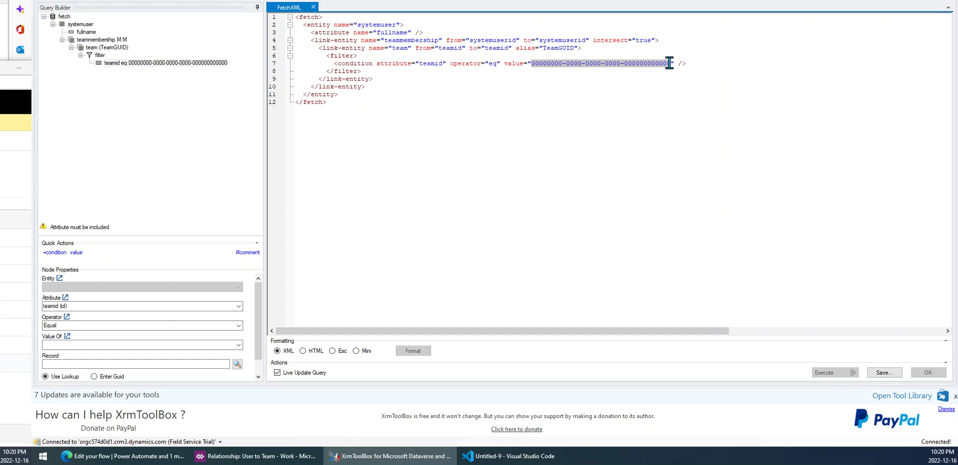
{"action": "left_click", "coordinate": [445, 107]}
{"action": "left_click_drag", "start_coordinate": [338, 110], "coordinate": [277, 18]}
{"action": "key", "text": "ctrl+c"}
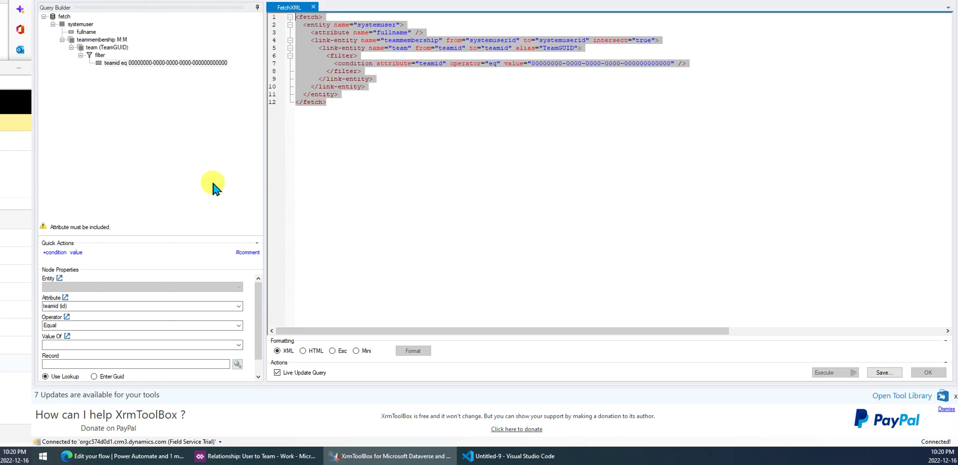
Paste the copied FetchXML into the users step's Fetch Xml Query field
{"action": "left_click", "coordinate": [125, 456]}
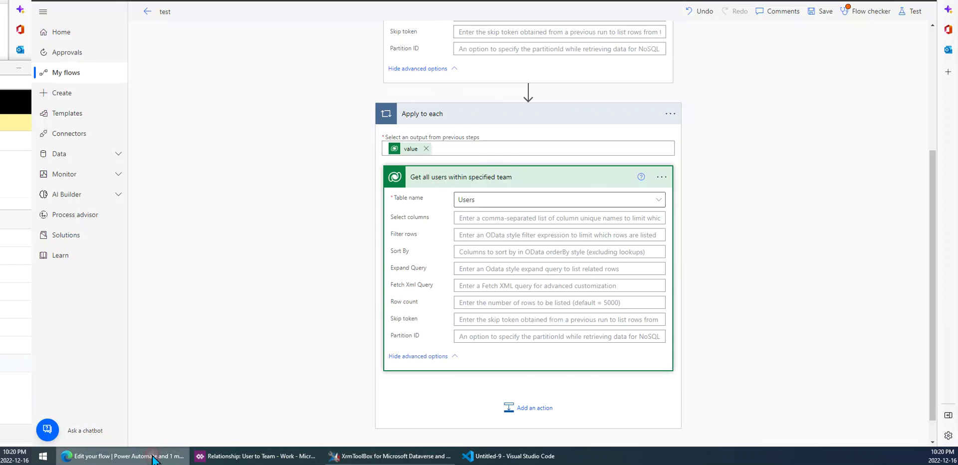
{"action": "left_click", "coordinate": [404, 212]}
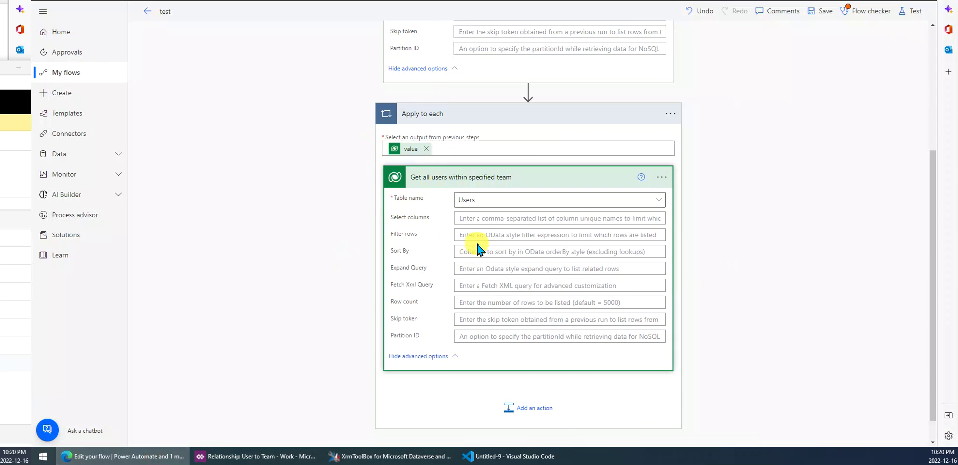
{"action": "left_click", "coordinate": [465, 282]}
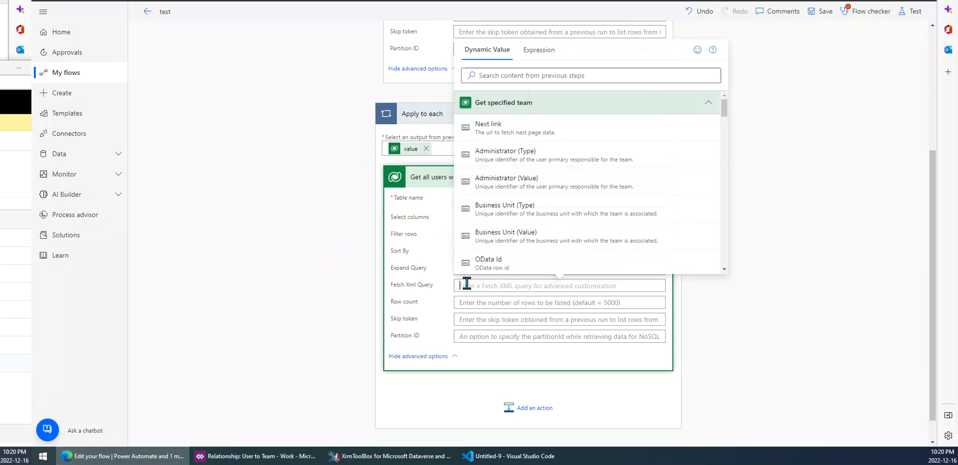
{"action": "key", "text": "ctrl+v"}
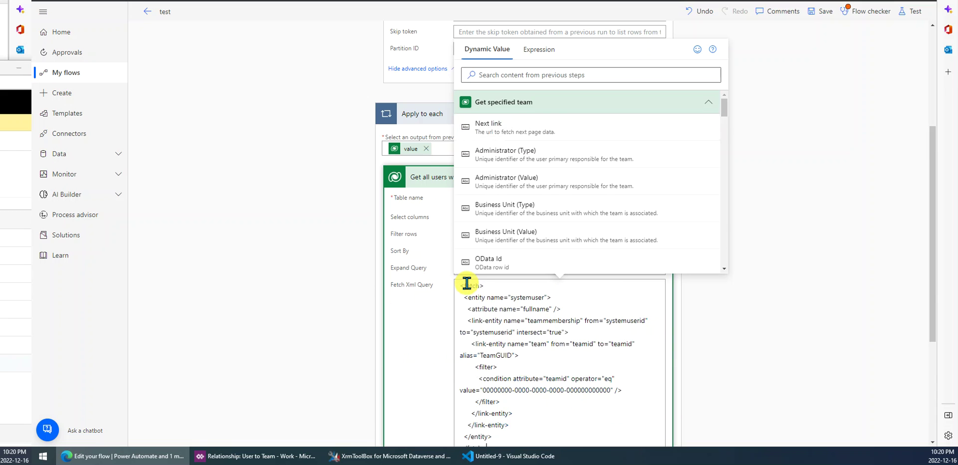
Replace the placeholder GUID in the teamid condition with the dynamic Team value
{"action": "left_click", "coordinate": [574, 369]}
{"action": "left_click_drag", "start_coordinate": [482, 391], "coordinate": [598, 387]}
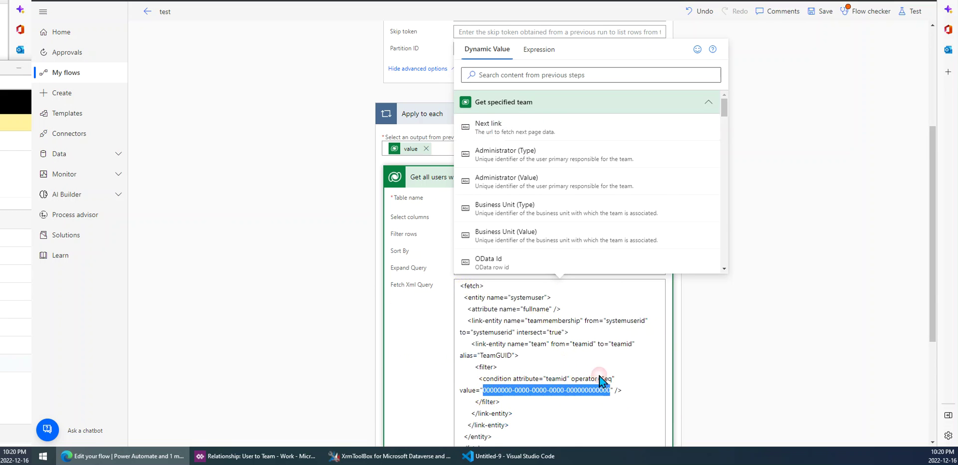
{"action": "left_click", "coordinate": [503, 75]}
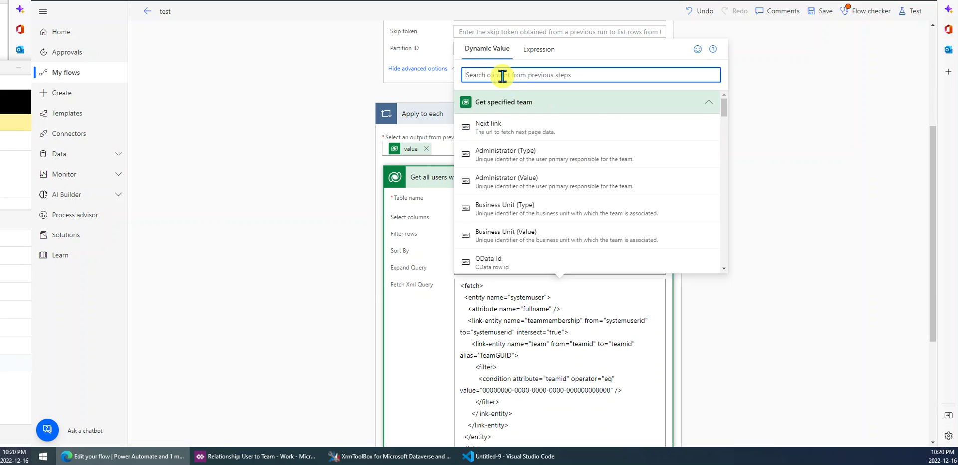
{"action": "type", "text": "TEAM"}
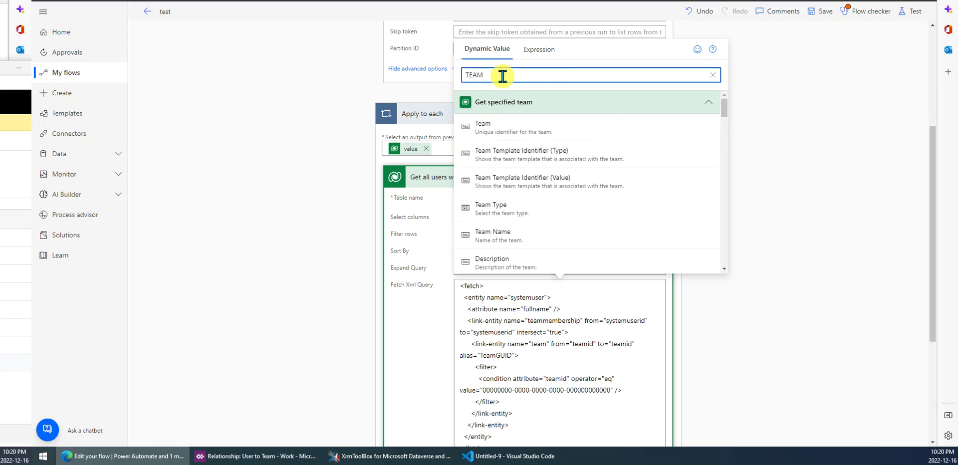
{"action": "left_click", "coordinate": [510, 129]}
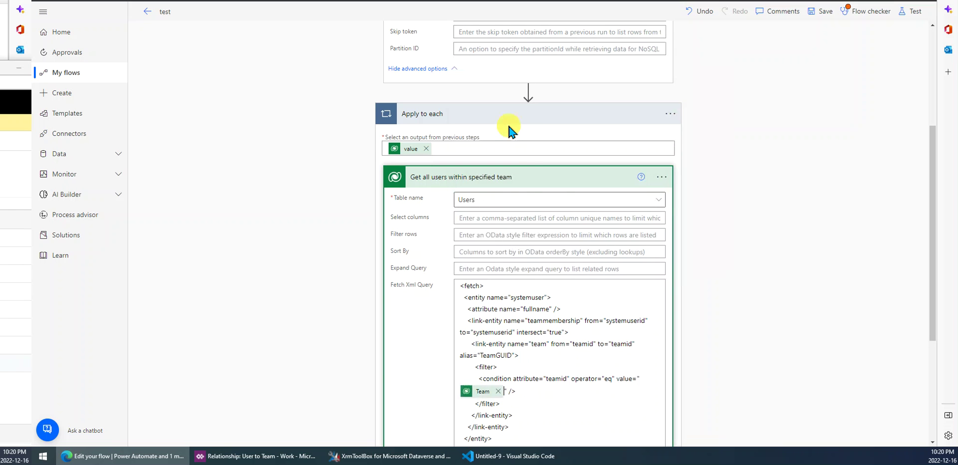
{"action": "left_click", "coordinate": [610, 386]}
{"action": "left_click", "coordinate": [786, 323]}
Save the flow and run a manual test to completion
{"action": "scroll", "coordinate": [786, 324], "scroll_direction": "down", "scroll_amount": 2}
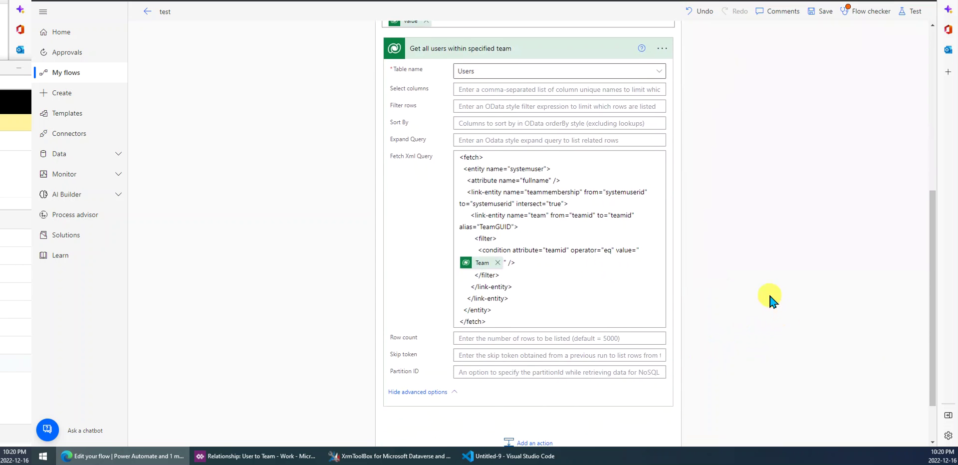
{"action": "scroll", "coordinate": [893, 55], "scroll_direction": "up", "scroll_amount": 3}
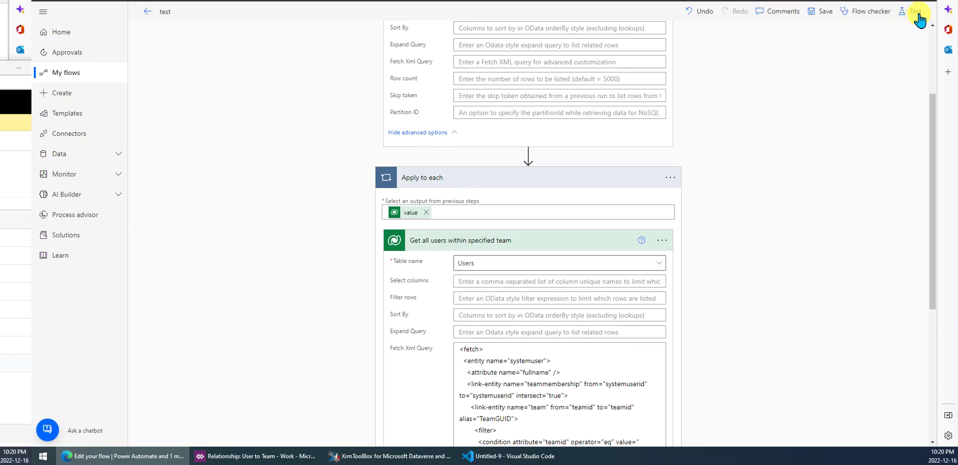
{"action": "left_click", "coordinate": [917, 13]}
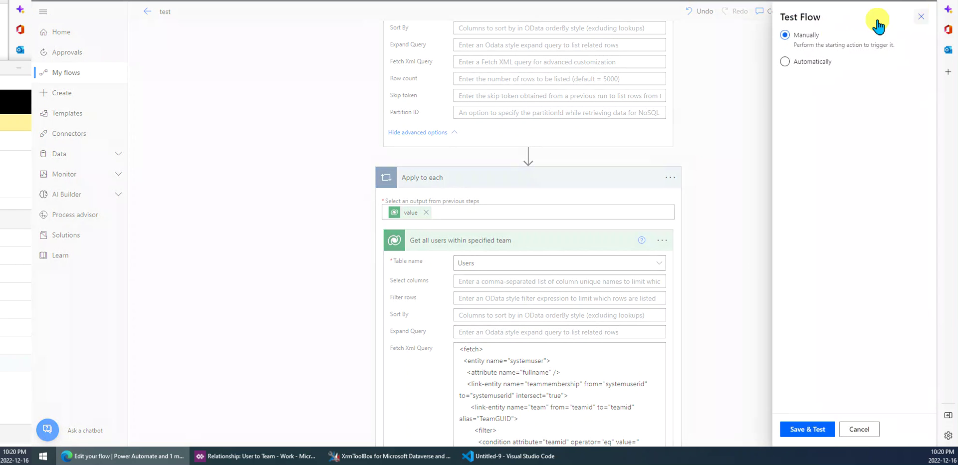
{"action": "left_click", "coordinate": [810, 434]}
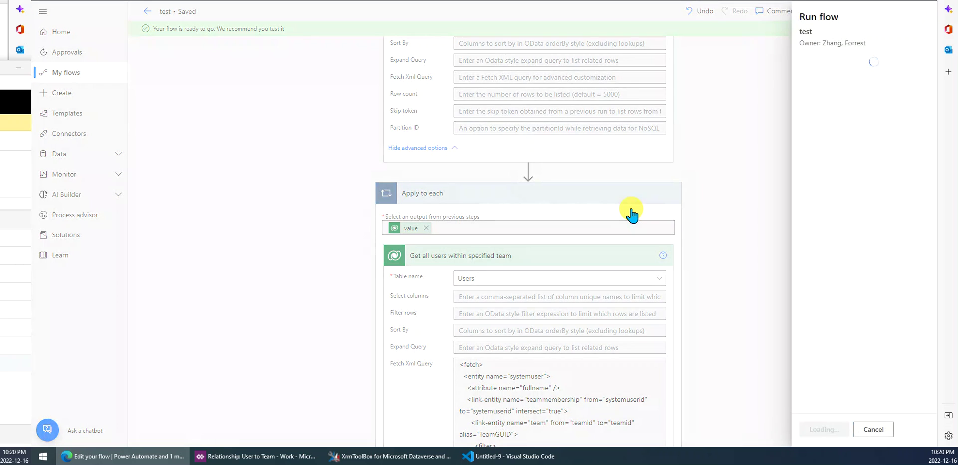
{"action": "left_click", "coordinate": [795, 428]}
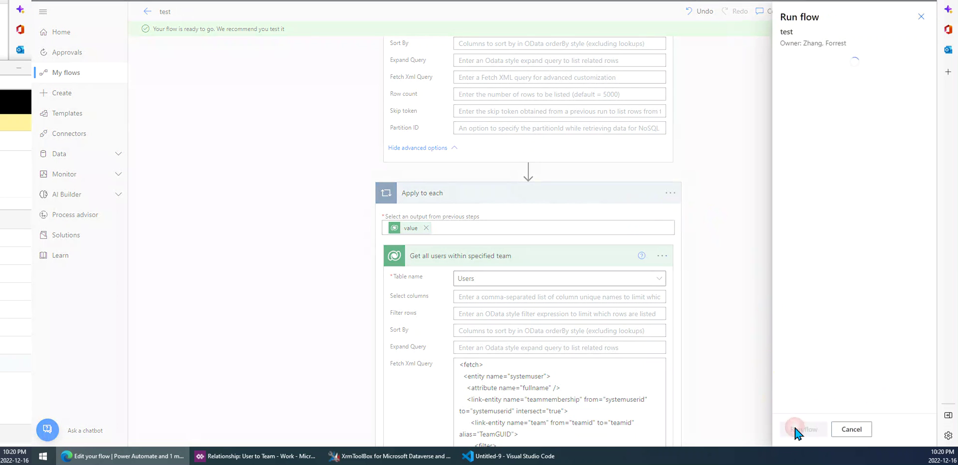
{"action": "left_click", "coordinate": [796, 428]}
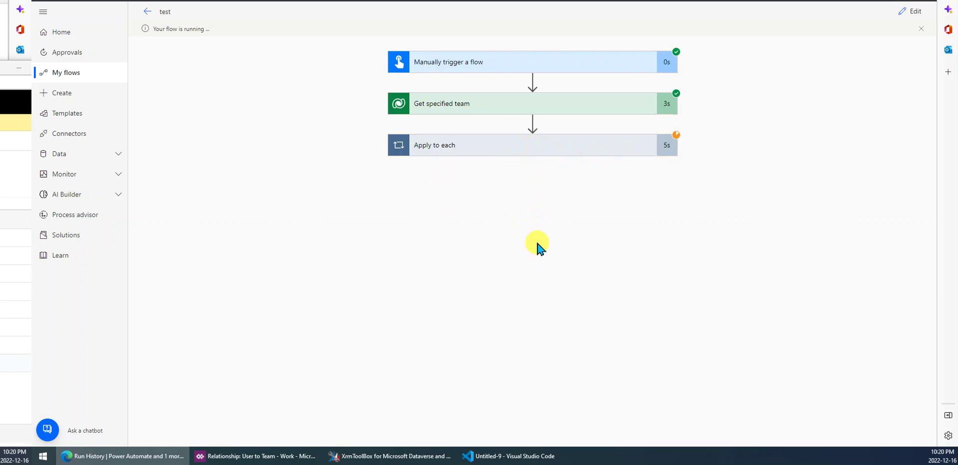
Expand Apply to each to show the team-users step's inputs and outputs
{"action": "left_click", "coordinate": [481, 144]}
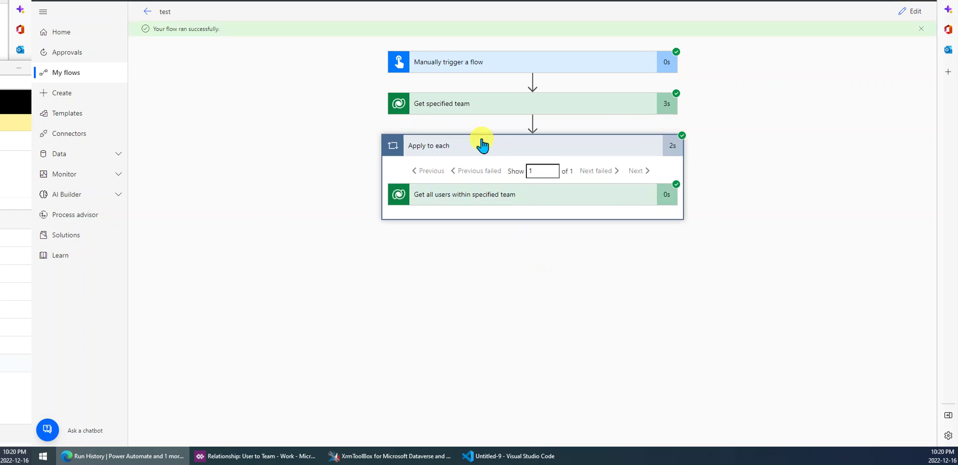
{"action": "left_click", "coordinate": [440, 145]}
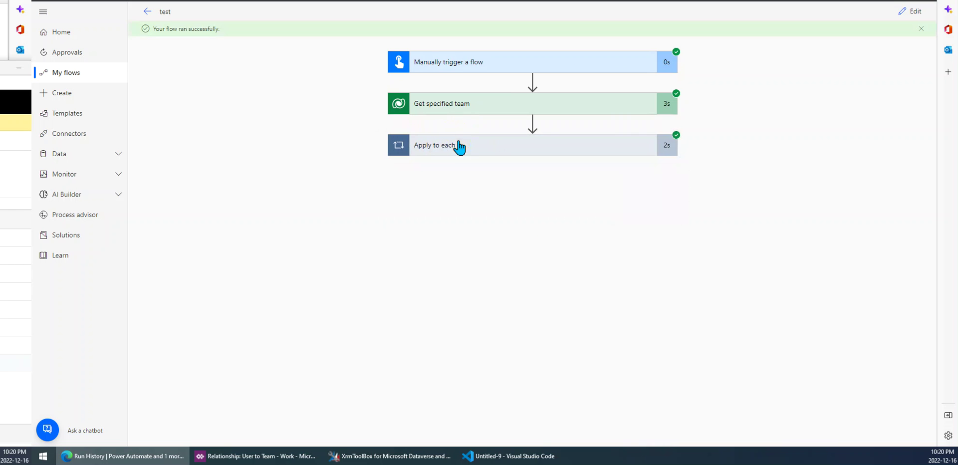
{"action": "left_click", "coordinate": [459, 145]}
{"action": "left_click", "coordinate": [492, 199]}
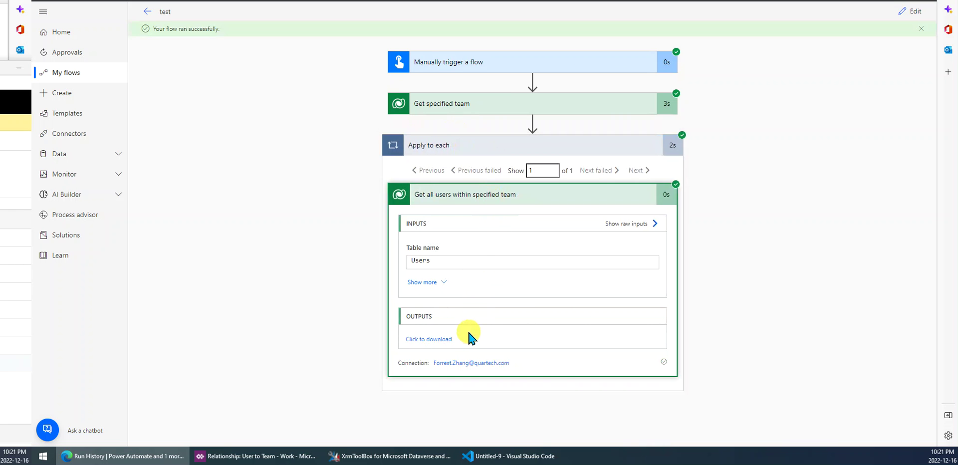
Copy the step's raw JSON output and paste it into Online JSON Viewer
{"action": "left_click", "coordinate": [438, 339]}
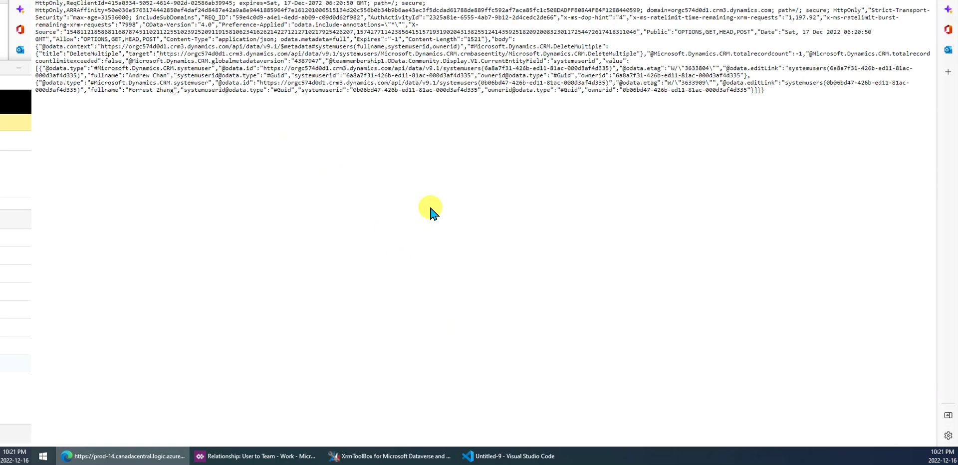
{"action": "key", "text": "ctrl+a"}
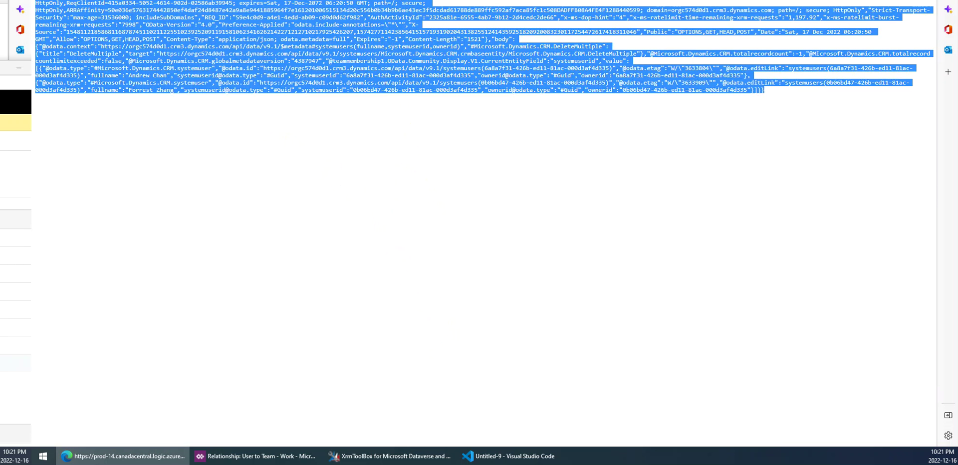
{"action": "key", "text": "ctrl+t"}
{"action": "type", "text": "J"}
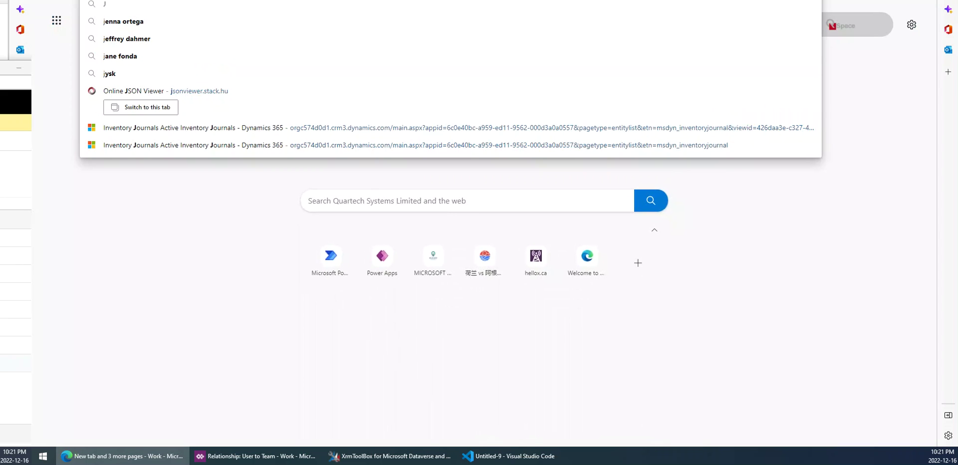
{"action": "type", "text": "son viewer"}
{"action": "key", "text": "Return"}
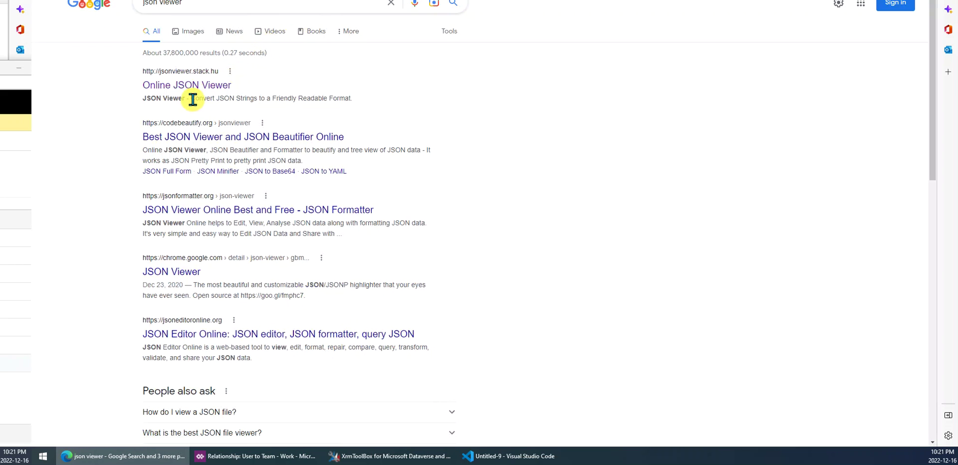
{"action": "left_click", "coordinate": [189, 88]}
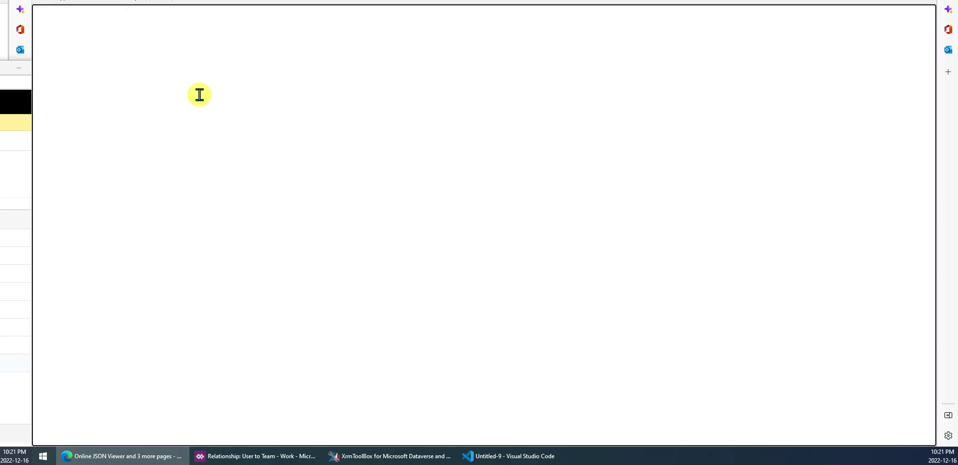
{"action": "key", "text": "ctrl+v"}
Expand body, value and both users in the tree, then compare with the Warehouse 1 team form
{"action": "left_click", "coordinate": [52, 1]}
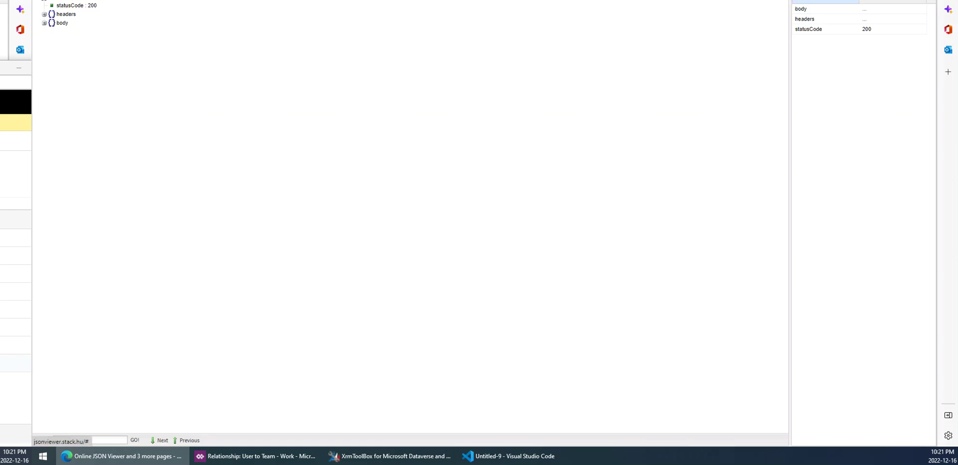
{"action": "left_click", "coordinate": [44, 23]}
{"action": "left_click", "coordinate": [52, 84]}
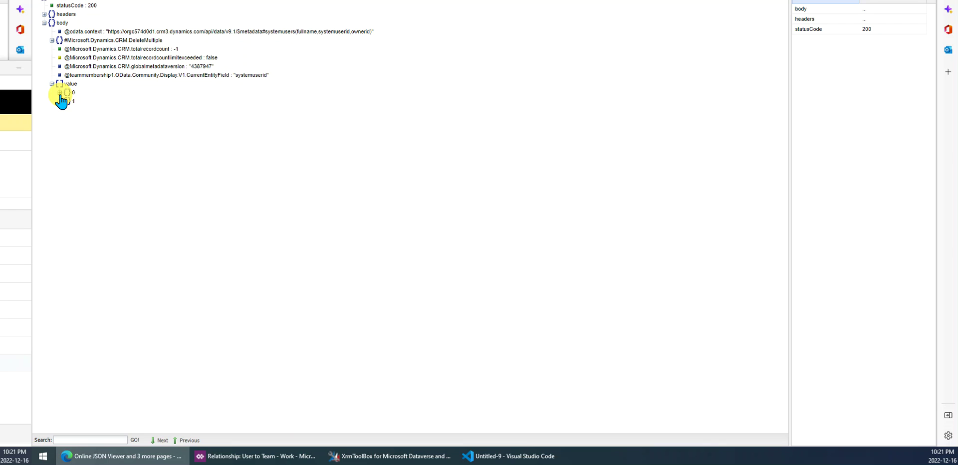
{"action": "left_click", "coordinate": [59, 92]}
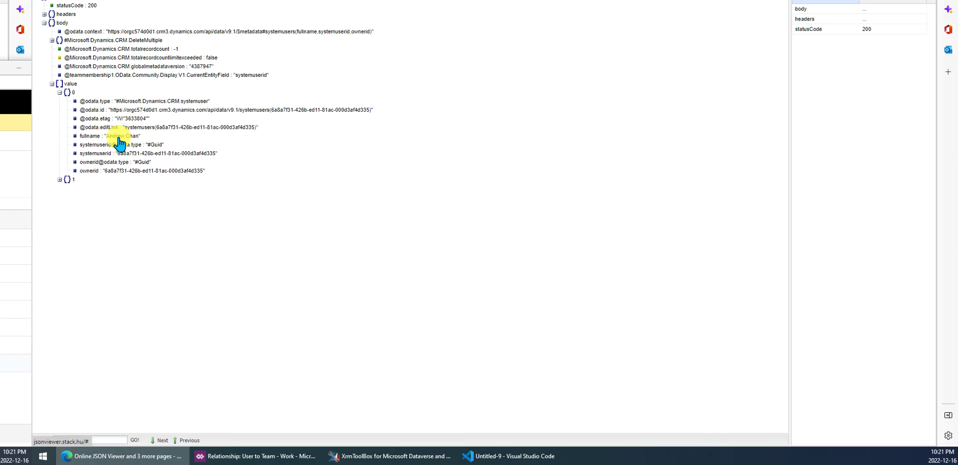
{"action": "left_click", "coordinate": [59, 179]}
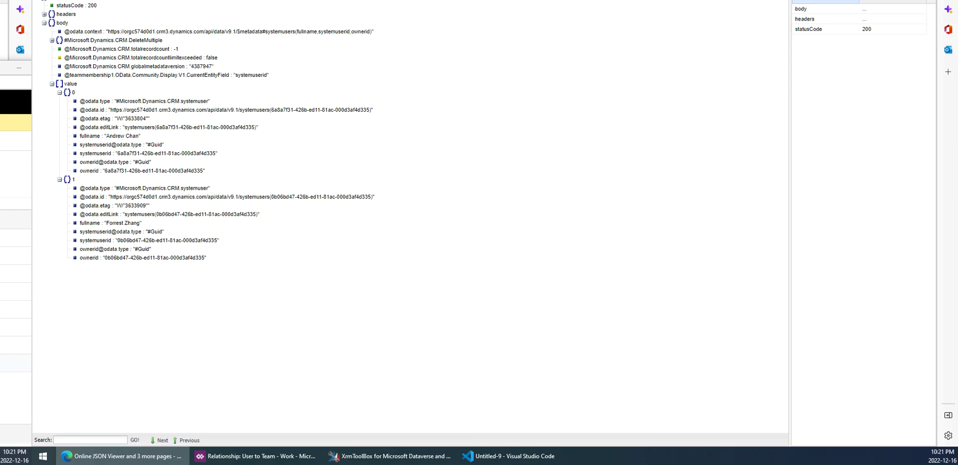
{"action": "key", "text": "ctrl+Tab"}
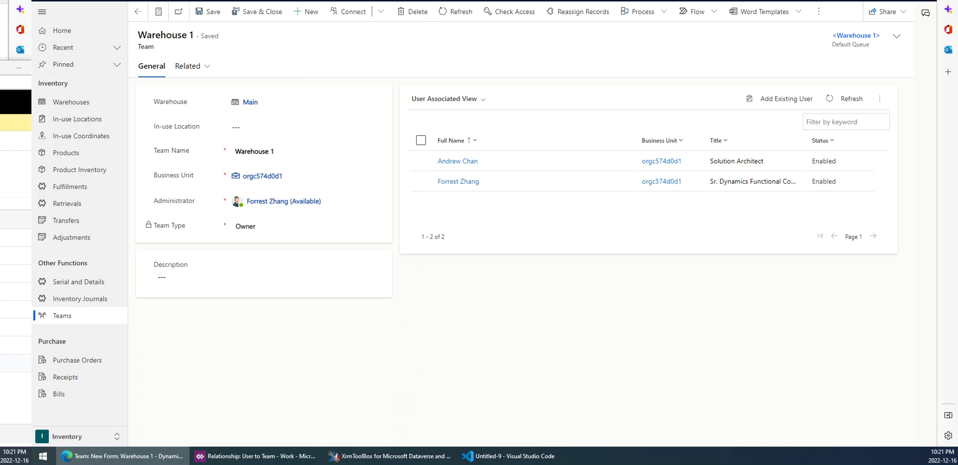
Return to the flow "test" successful run, showing the team-users step's inputs and outputs
{"action": "key", "text": "ctrl+Tab"}
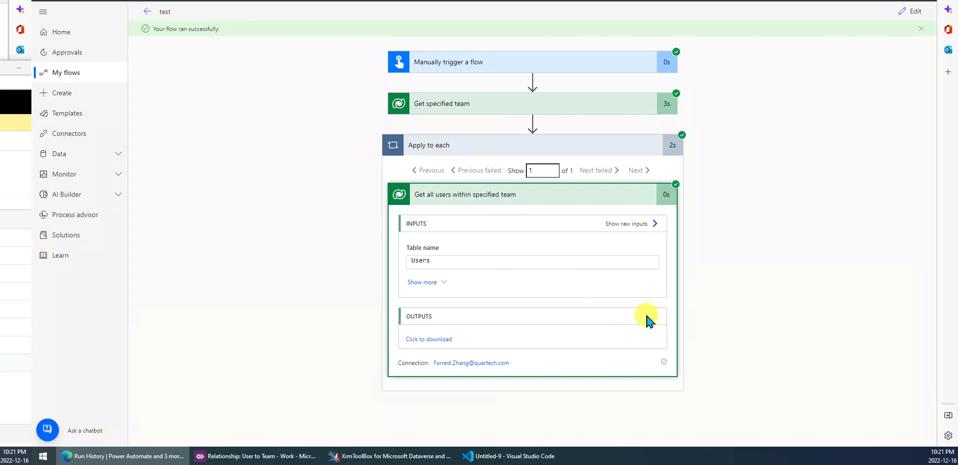